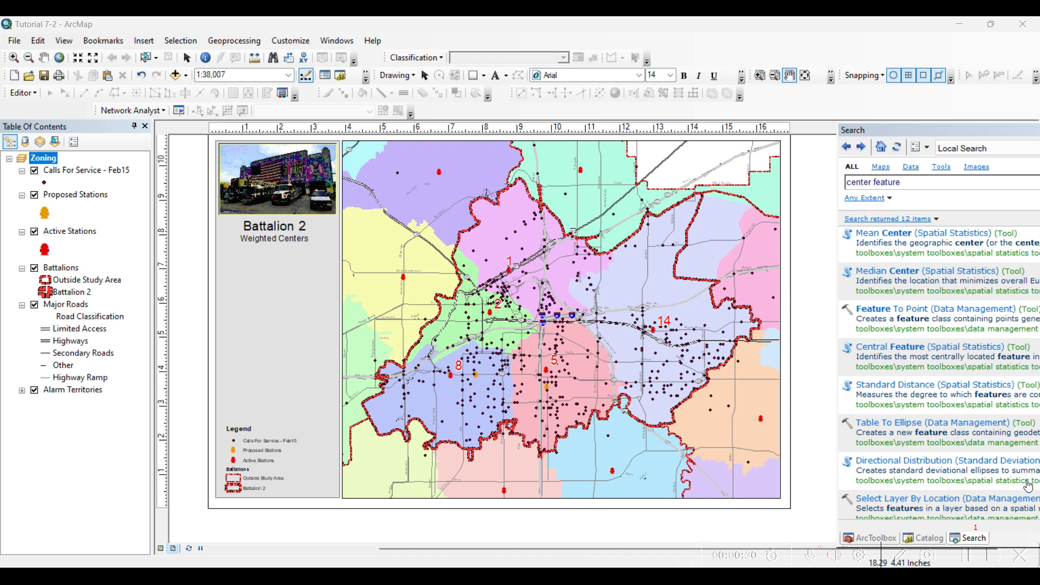
# Turn off the Proposed Stations layer so its points are hidden on the map
pyautogui.click(105, 172)
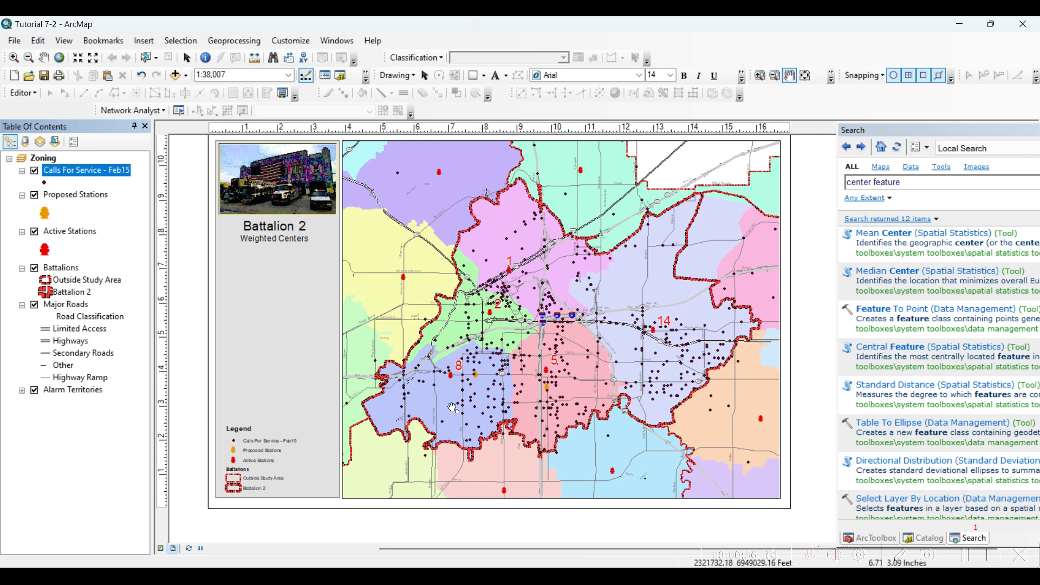
pyautogui.click(70, 233)
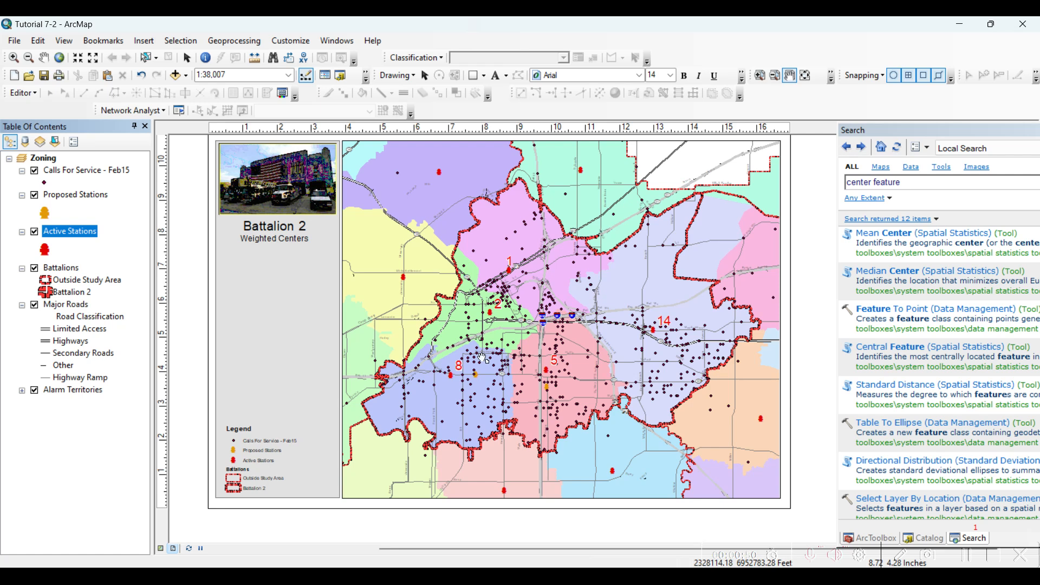
pyautogui.click(35, 195)
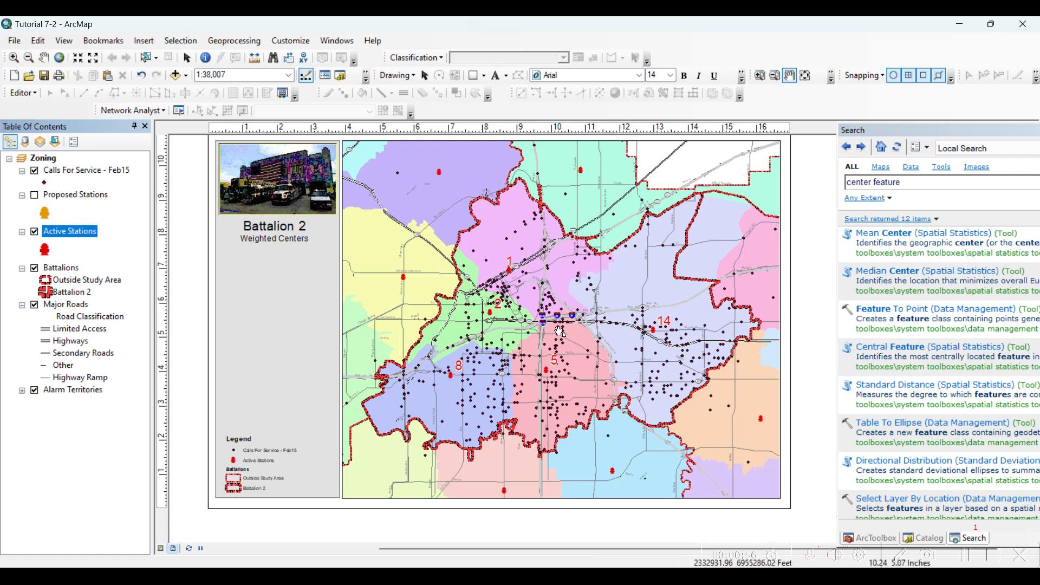
# Start the Mean Center tool with Calls For Service - Feb15 as input and Mean_Locations in Default.gdb as the output feature class
pyautogui.click(883, 239)
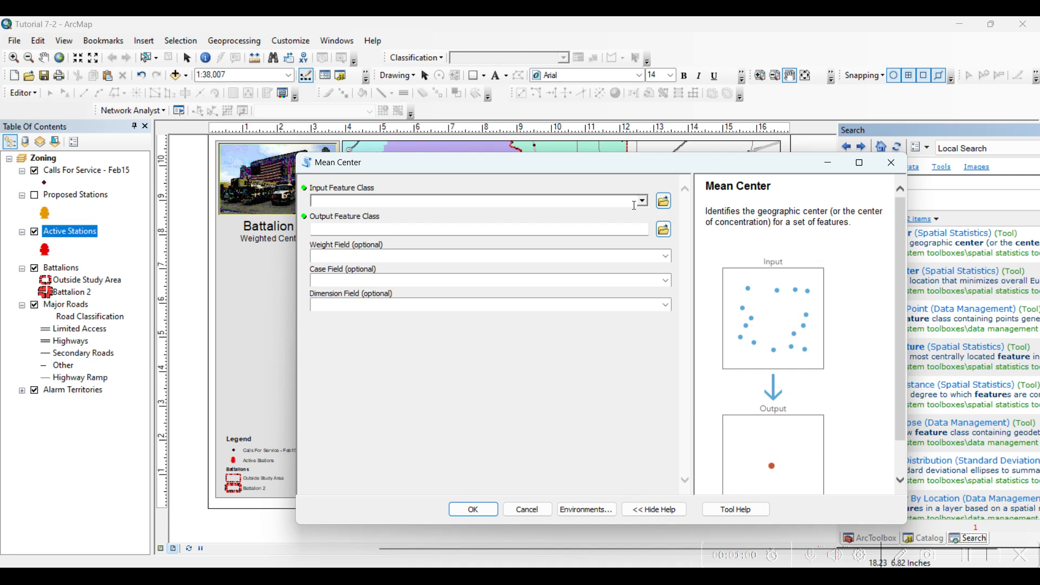
pyautogui.click(641, 202)
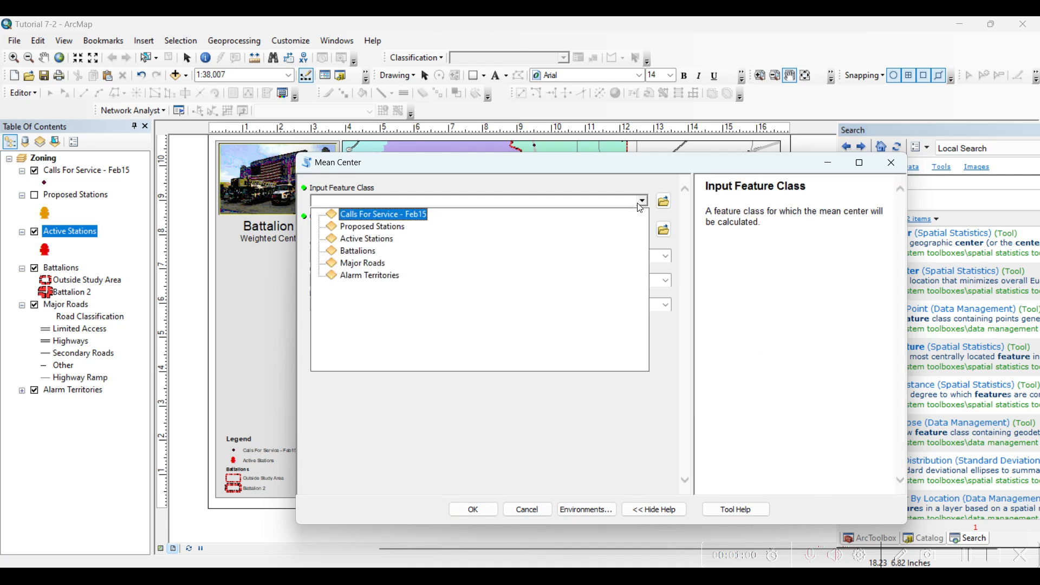
pyautogui.click(390, 216)
pyautogui.click(664, 230)
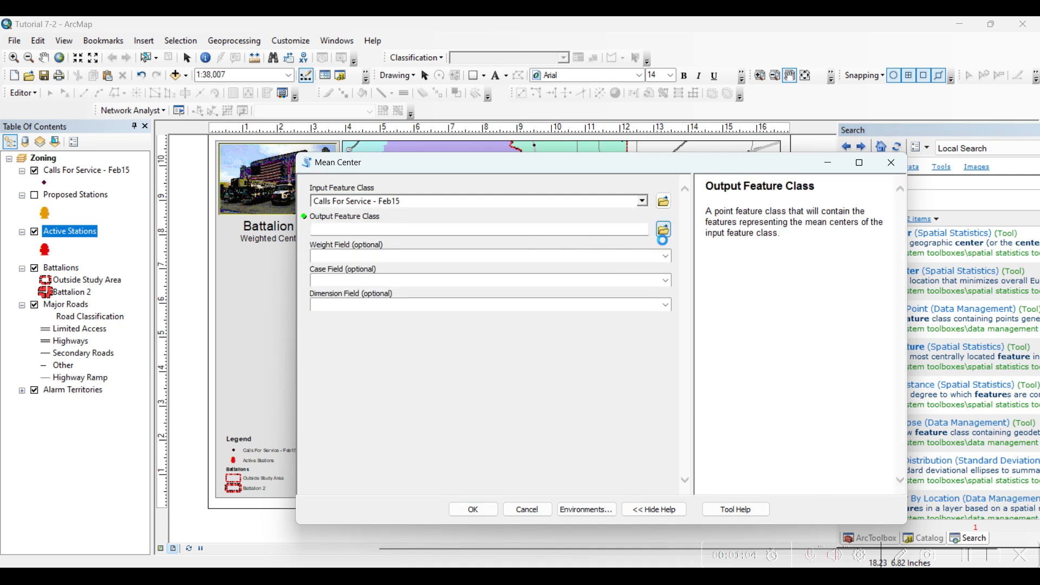
pyautogui.write('Mean')
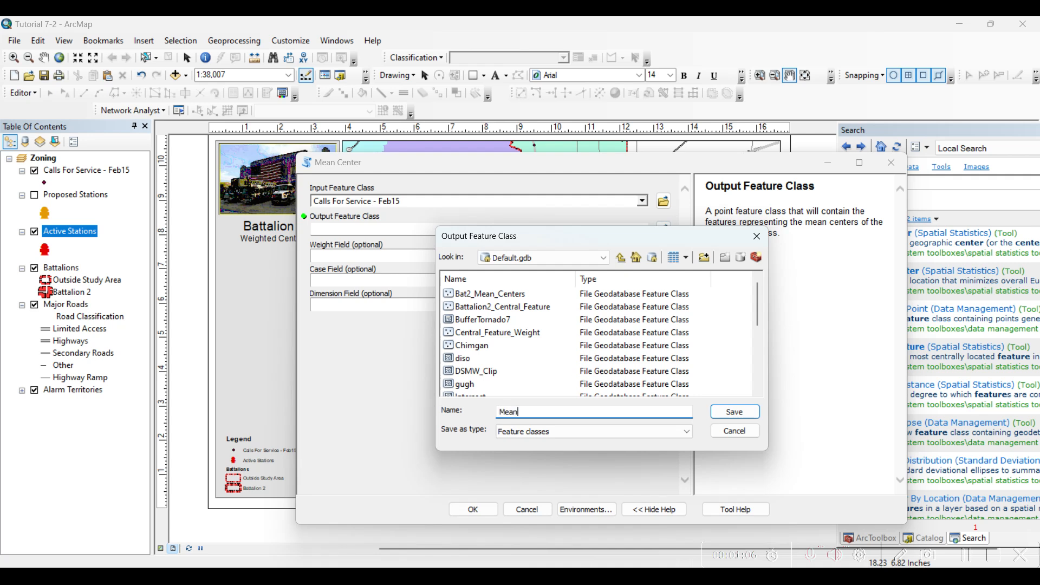
pyautogui.write('_Locations')
pyautogui.click(728, 412)
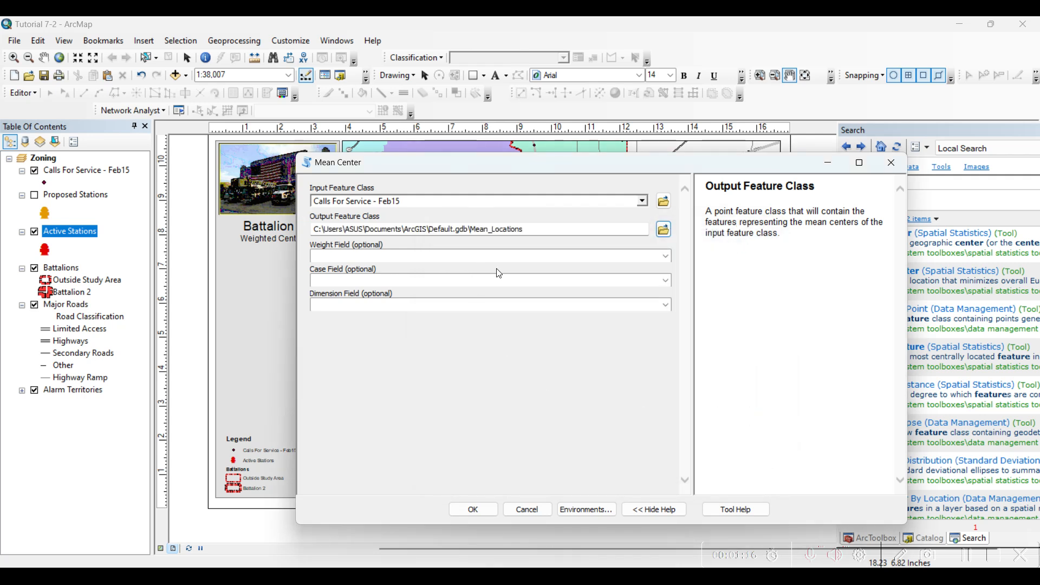
# Set the case field to station and run the Mean Center calculation
pyautogui.click(666, 280)
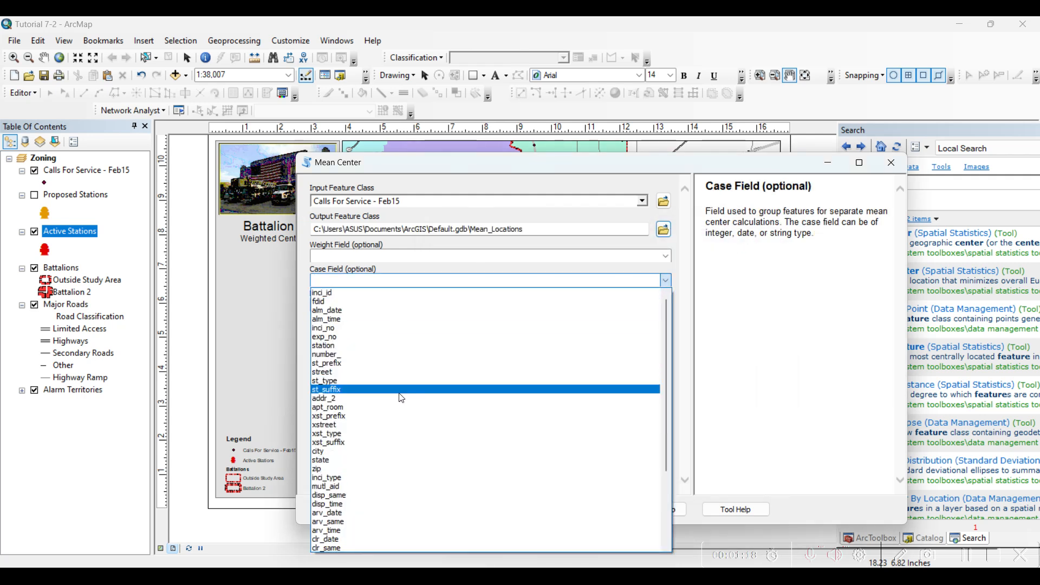
pyautogui.click(353, 347)
pyautogui.click(376, 280)
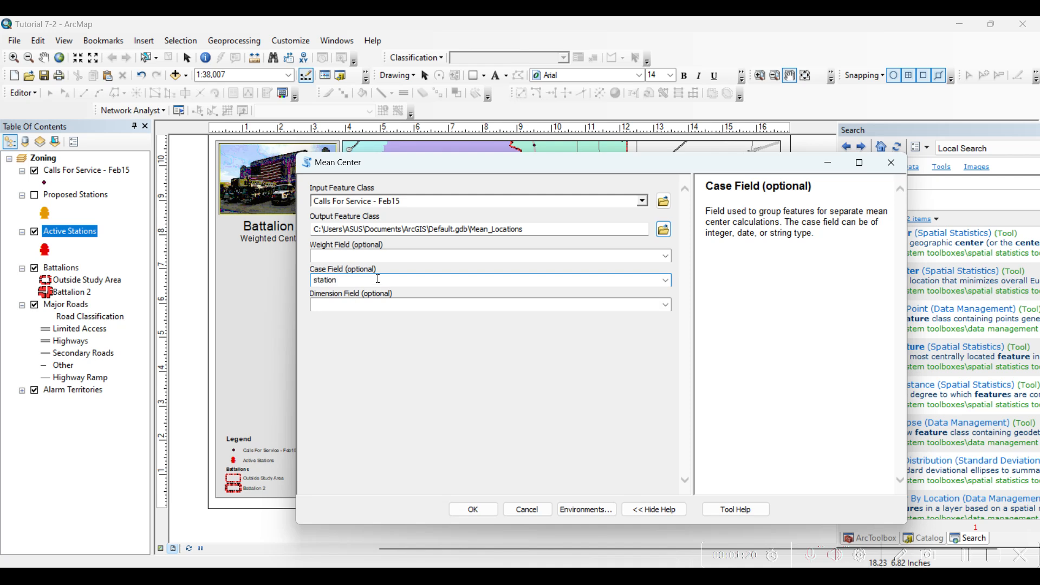
pyautogui.click(472, 509)
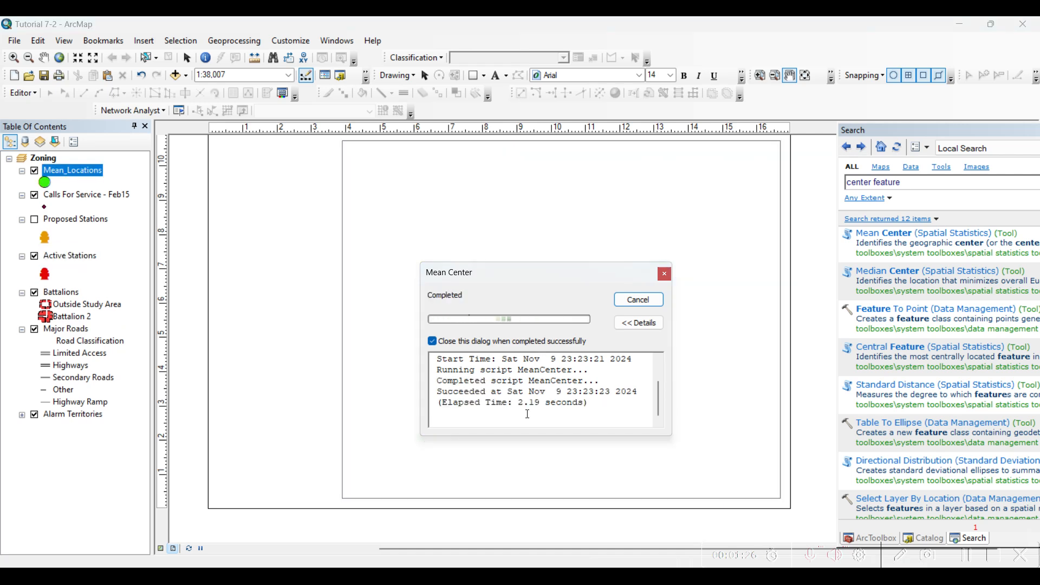
pyautogui.click(69, 255)
pyautogui.click(67, 173)
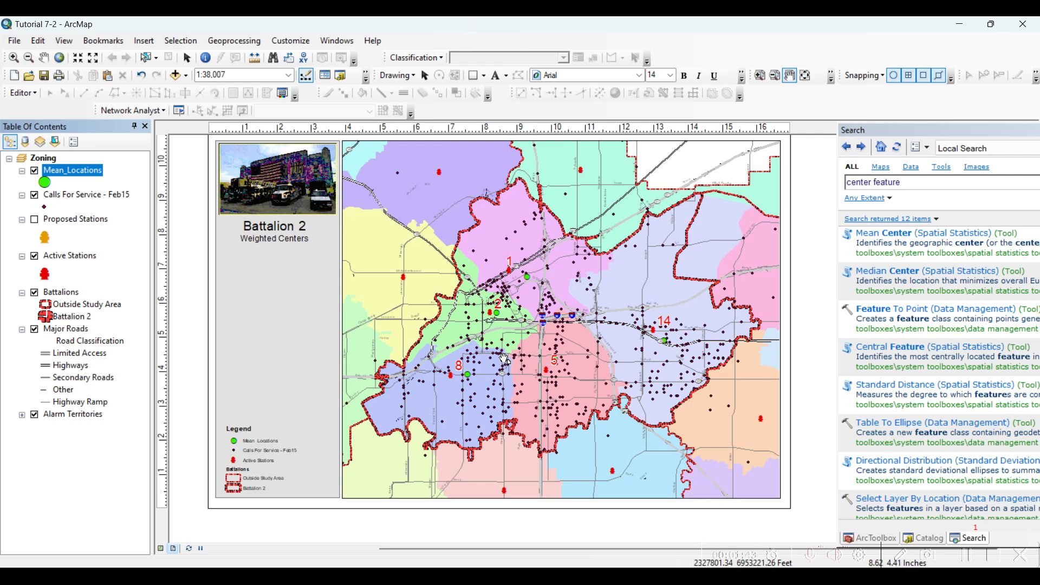
# Open the attribute table of Calls For Service - Feb15, bring its descript field into view and enlarge the table window
pyautogui.click(90, 196)
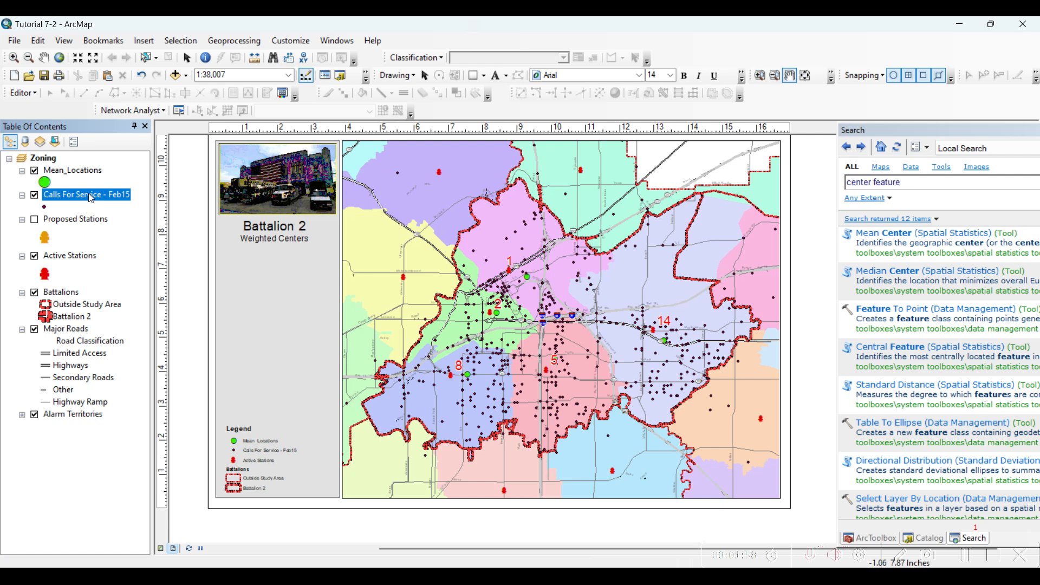
pyautogui.rightClick(89, 193)
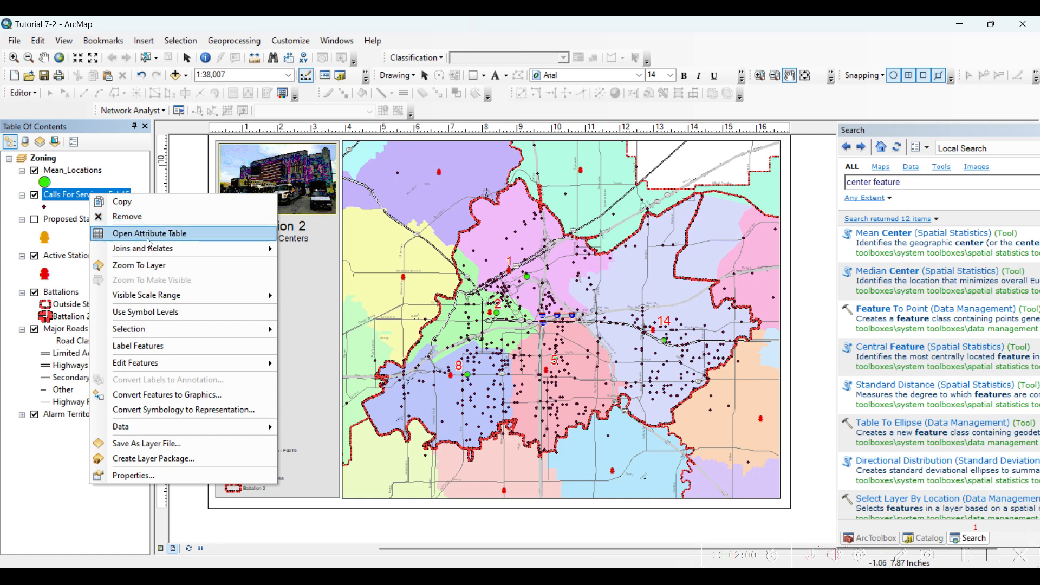
pyautogui.click(124, 230)
pyautogui.moveTo(54, 515); pyautogui.dragTo(769, 506)
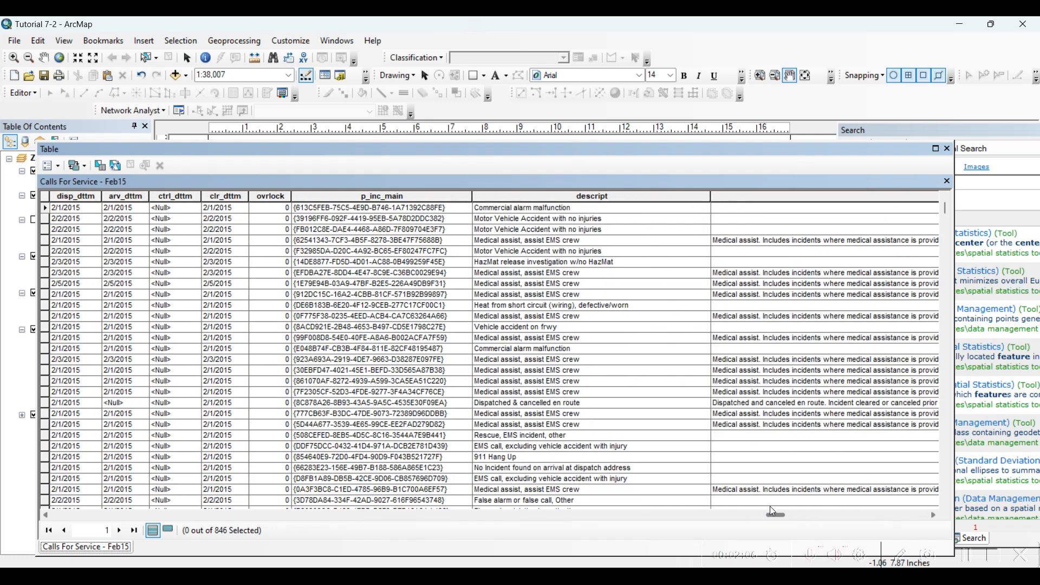
pyautogui.moveTo(453, 148); pyautogui.dragTo(467, 92)
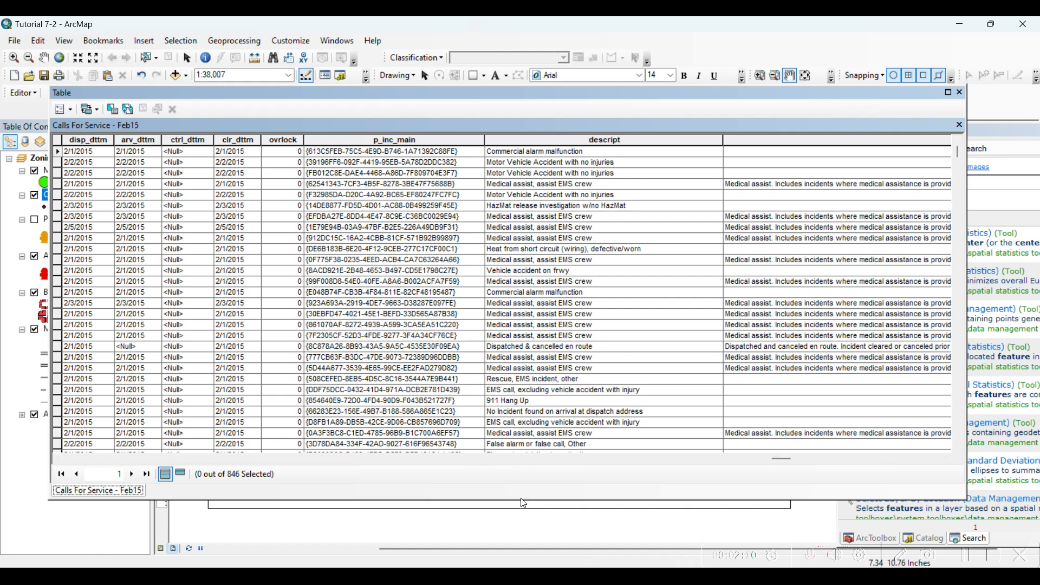
pyautogui.moveTo(523, 501); pyautogui.dragTo(522, 537)
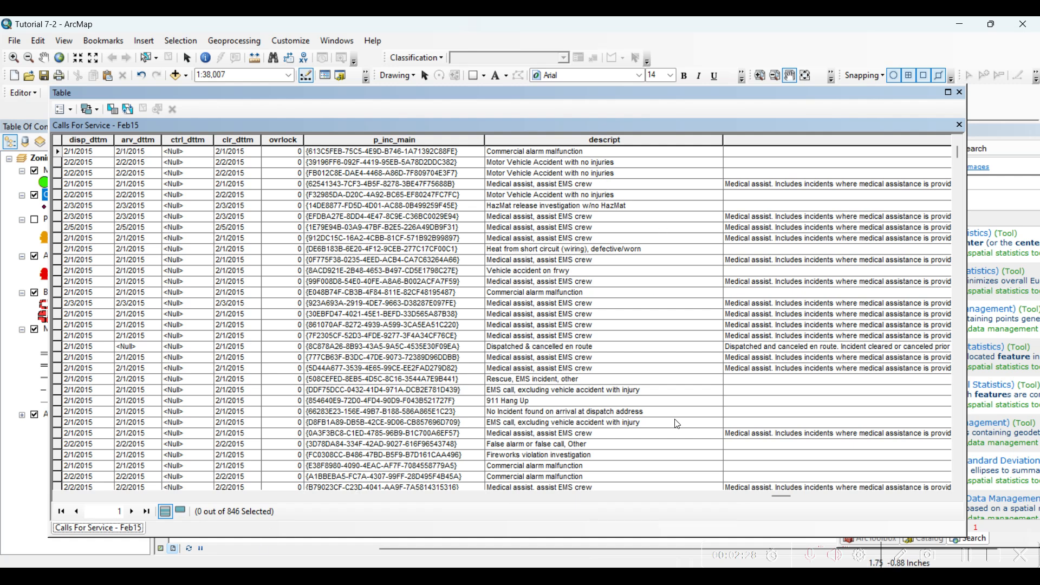
# Examine the incident types in the descript field of the service call records
pyautogui.click(525, 273)
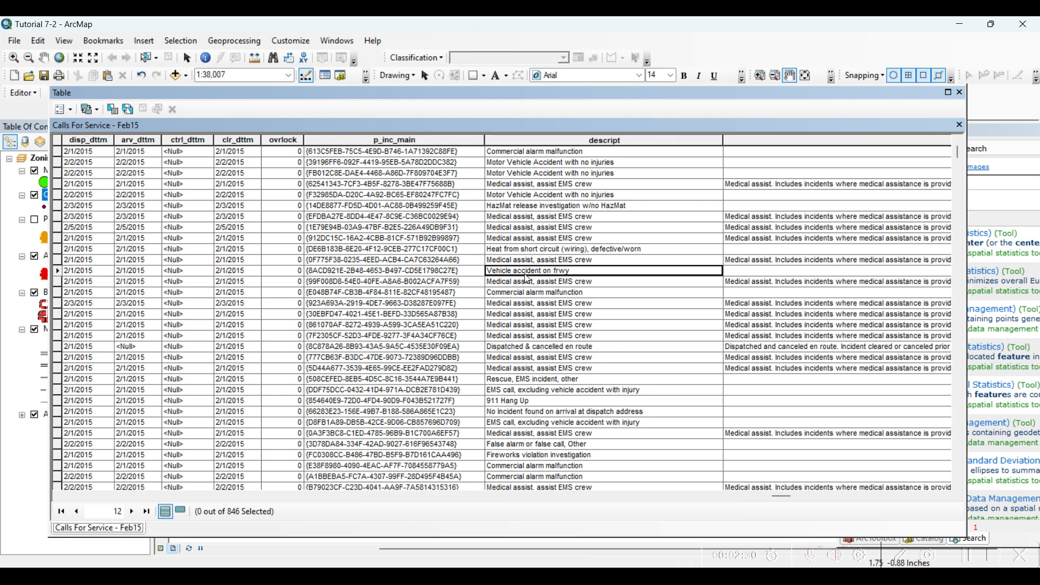
pyautogui.click(535, 228)
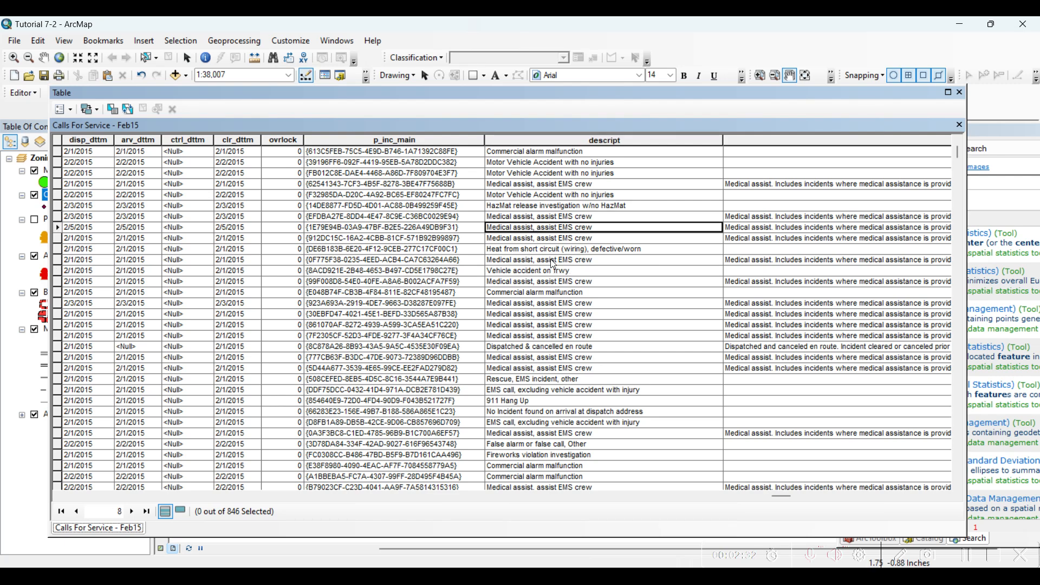
pyautogui.click(527, 154)
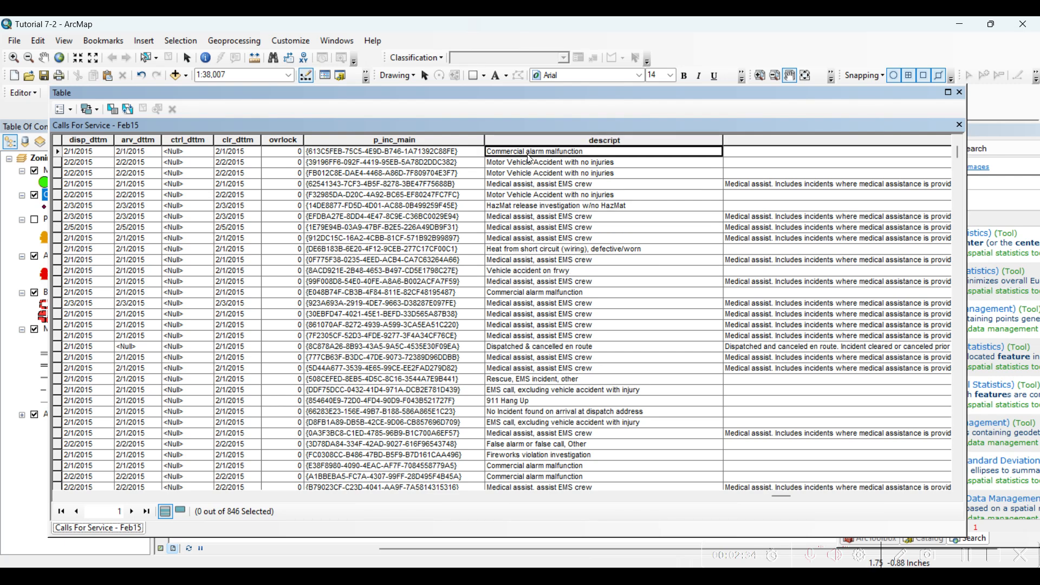
pyautogui.scroll(-8, 593, 333)
pyautogui.click(537, 306)
pyautogui.scroll(-3, 575, 378)
pyautogui.scroll(-1, 575, 378)
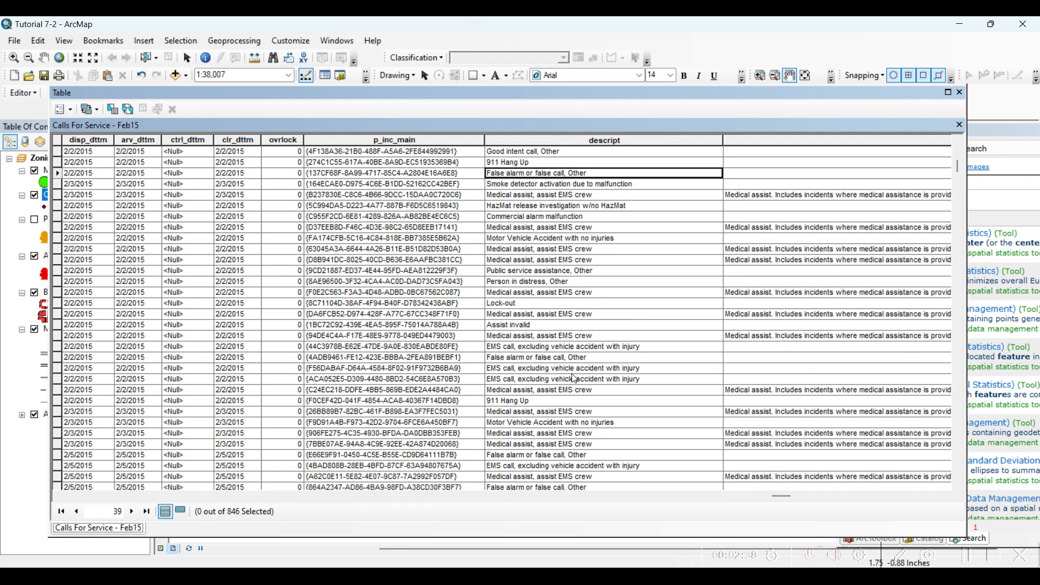
pyautogui.scroll(-6, 526, 352)
pyautogui.scroll(-10, 529, 365)
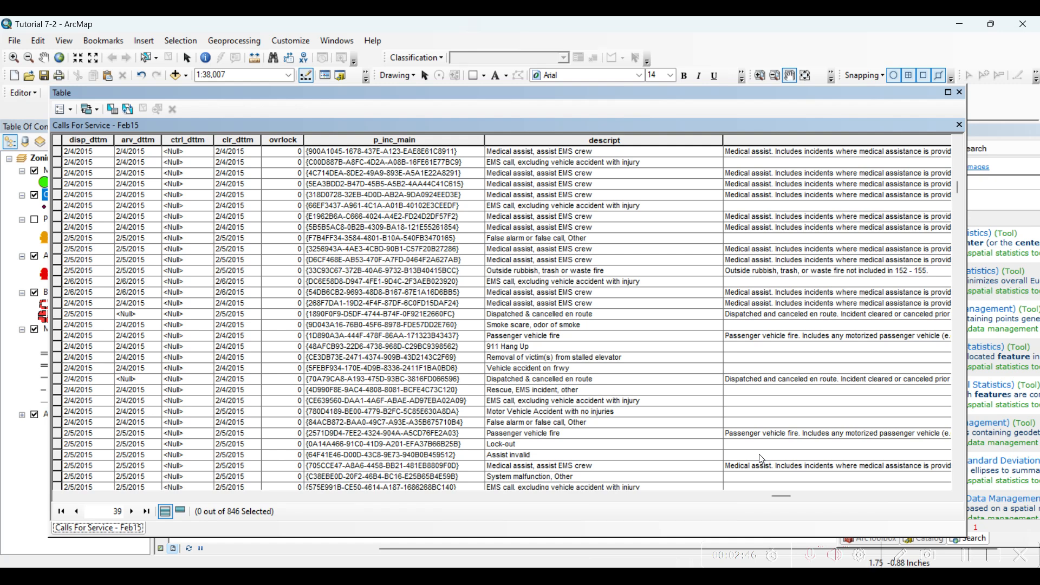
# Narrow the comments column so the FEE field fits beside the descriptions
pyautogui.moveTo(780, 495); pyautogui.dragTo(819, 497)
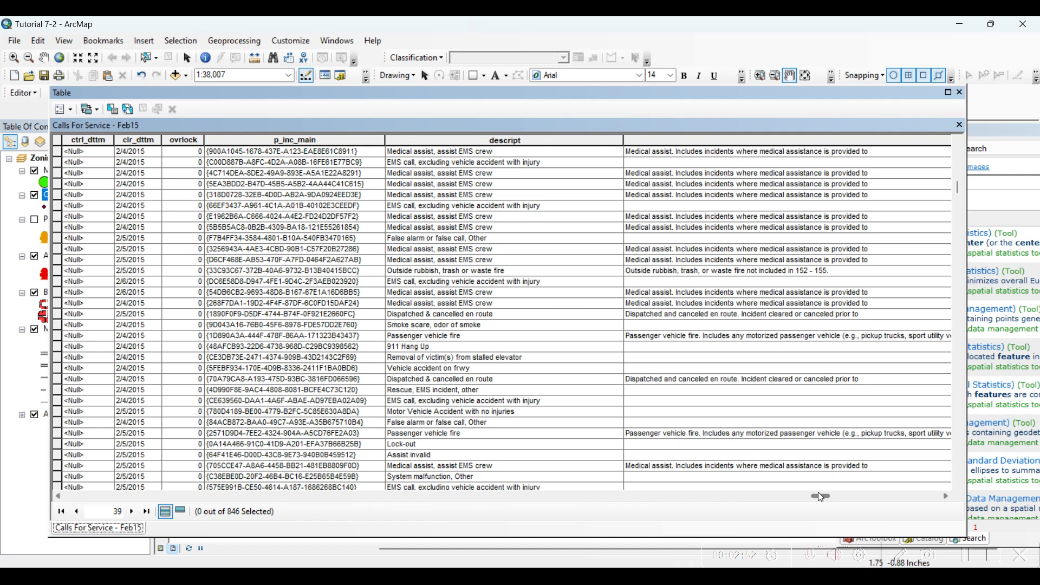
pyautogui.moveTo(818, 492); pyautogui.dragTo(912, 493)
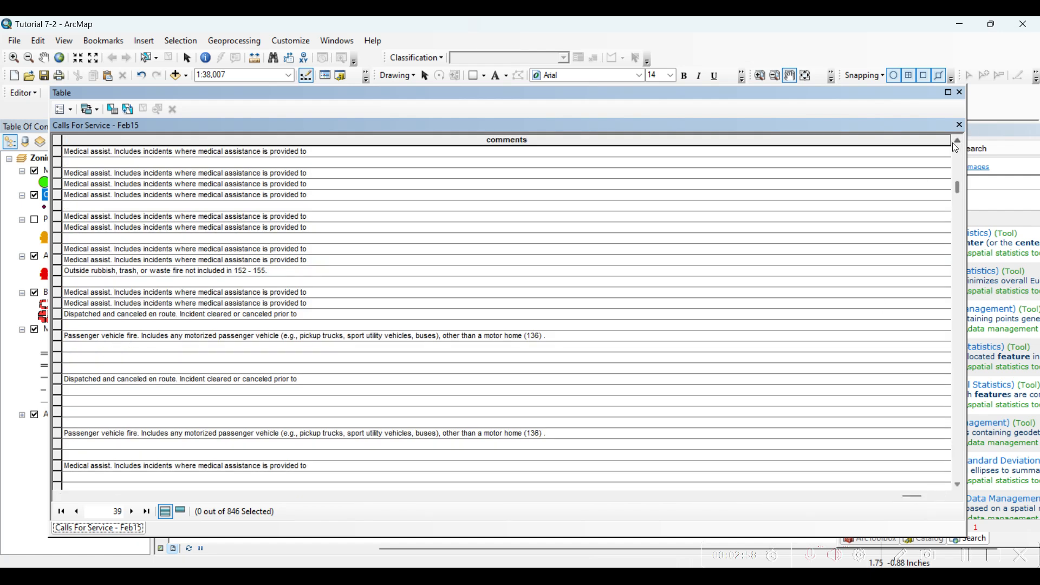
pyautogui.moveTo(950, 140); pyautogui.dragTo(347, 140)
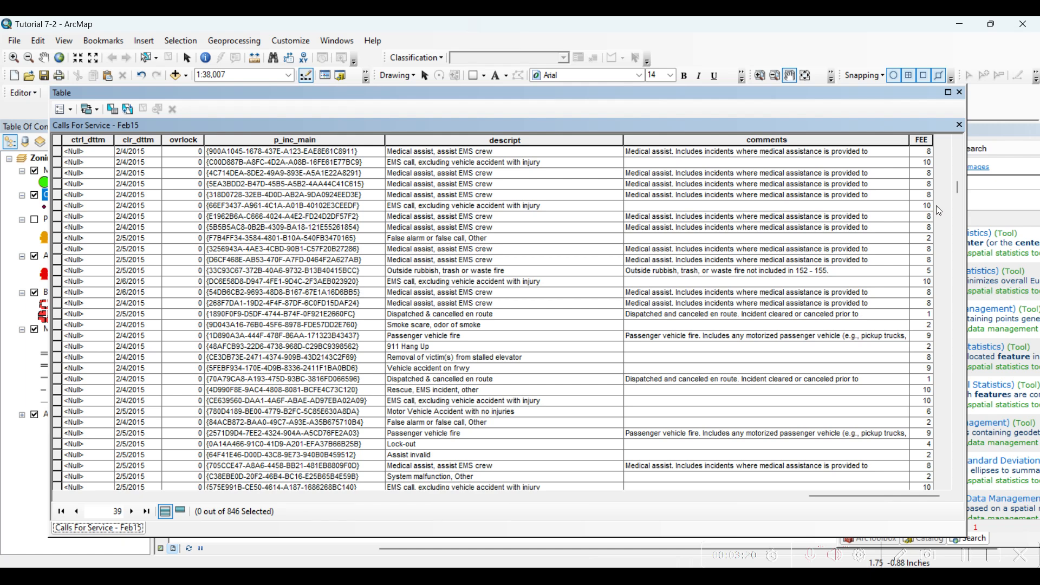
# Compare the FEE values with the incident descriptions across the service calls, and close the attribute table
pyautogui.click(924, 315)
pyautogui.click(431, 318)
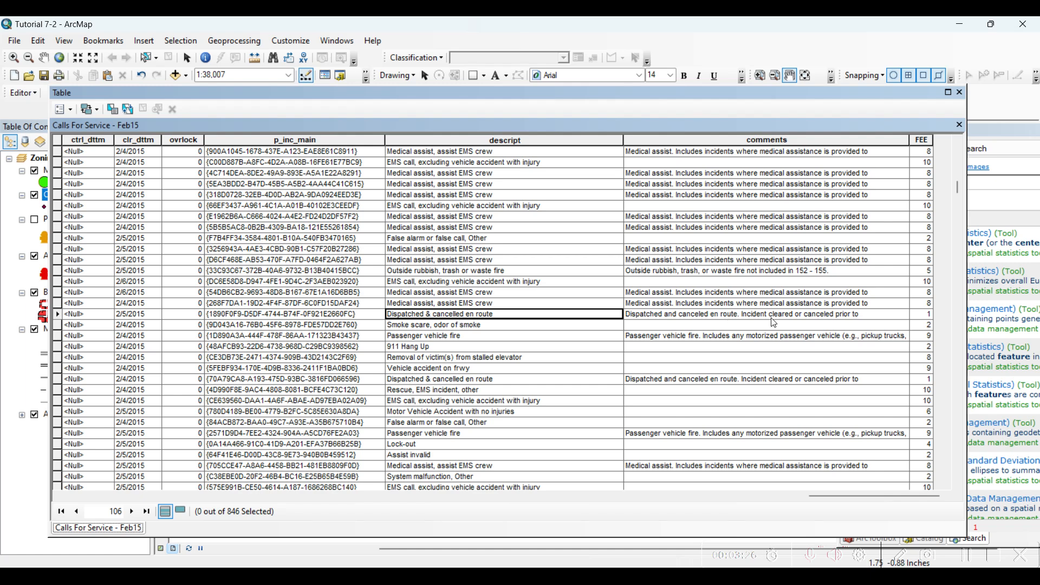
pyautogui.click(929, 162)
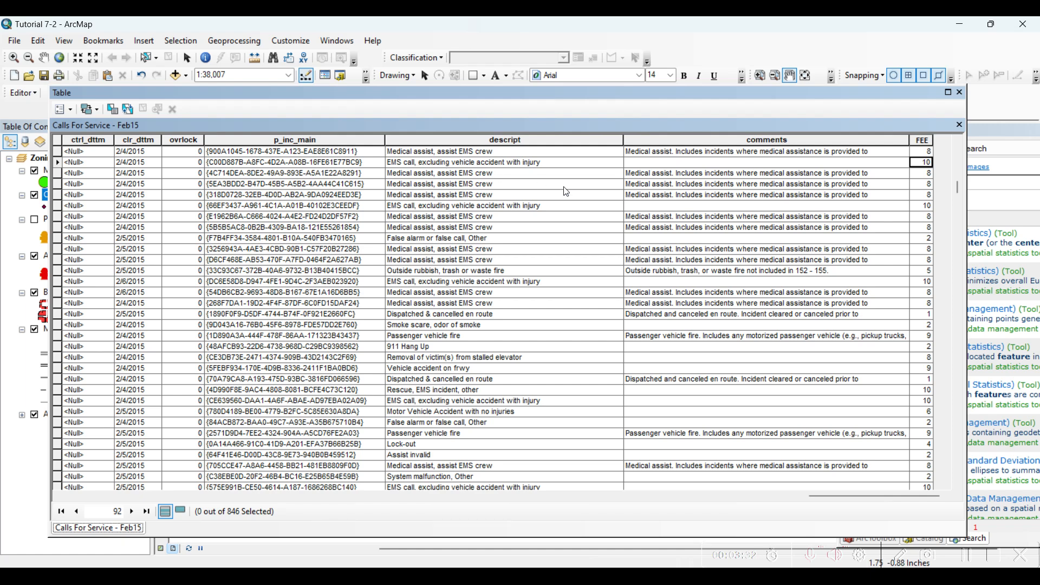
pyautogui.click(868, 272)
pyautogui.click(495, 283)
pyautogui.scroll(-9, 523, 297)
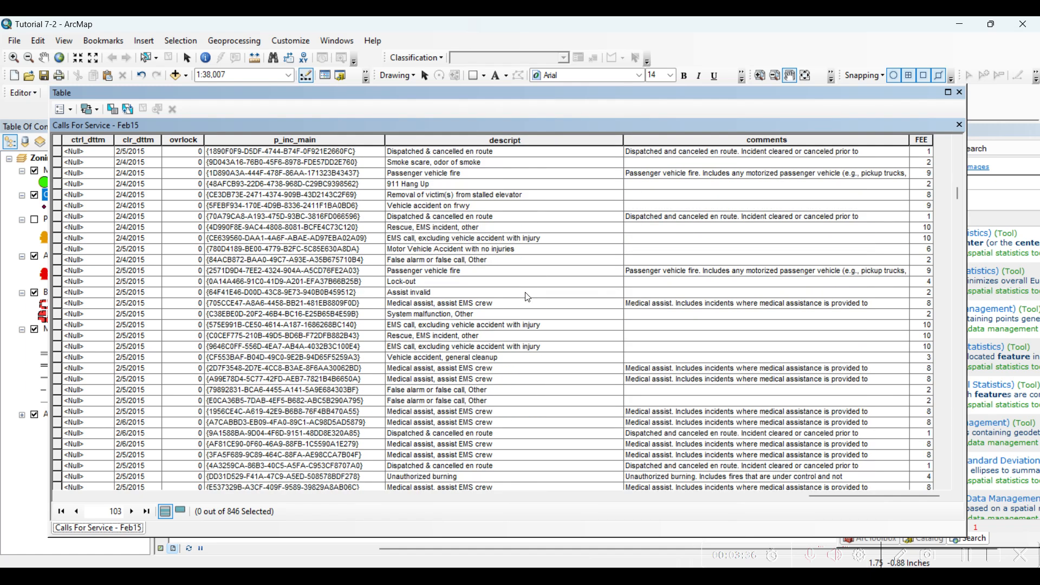
pyautogui.click(930, 358)
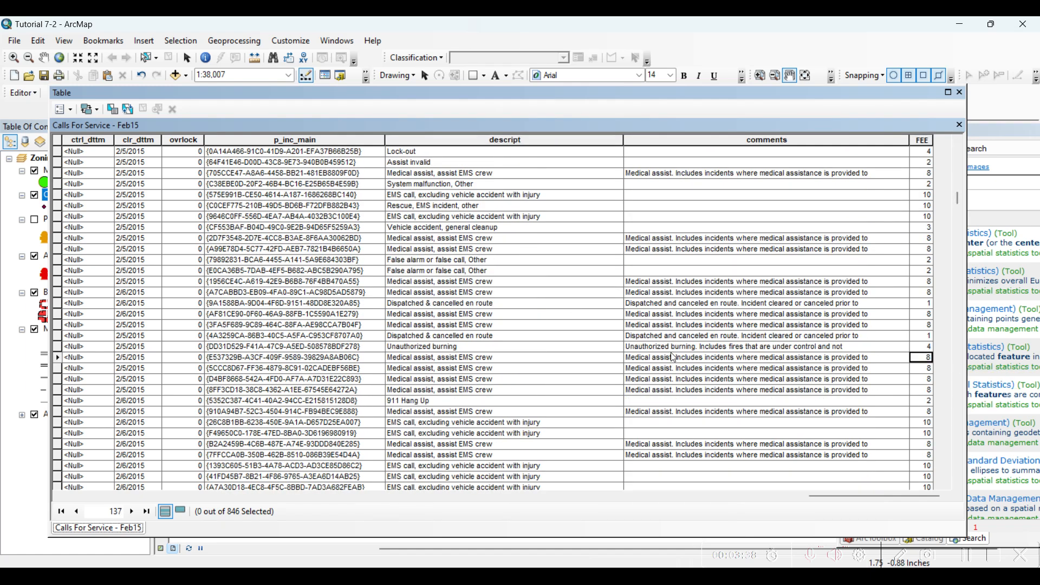
pyautogui.click(477, 359)
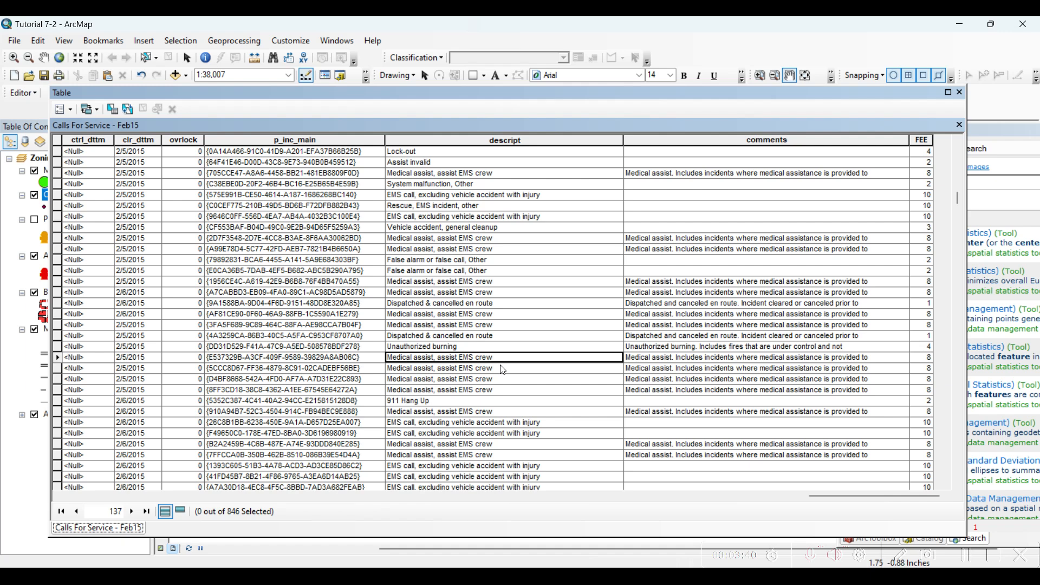
pyautogui.scroll(-3, 508, 366)
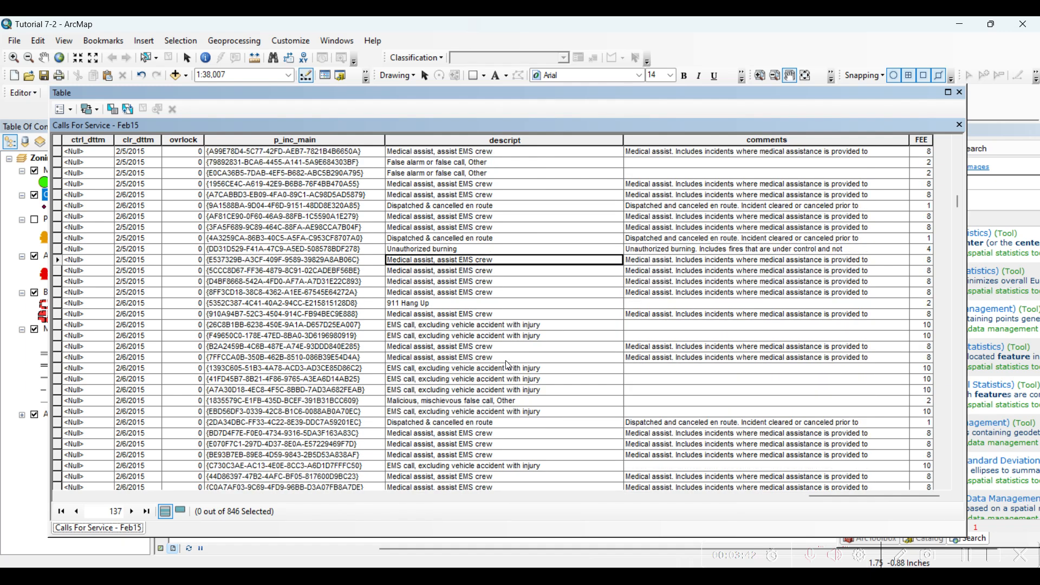
pyautogui.scroll(8, 612, 322)
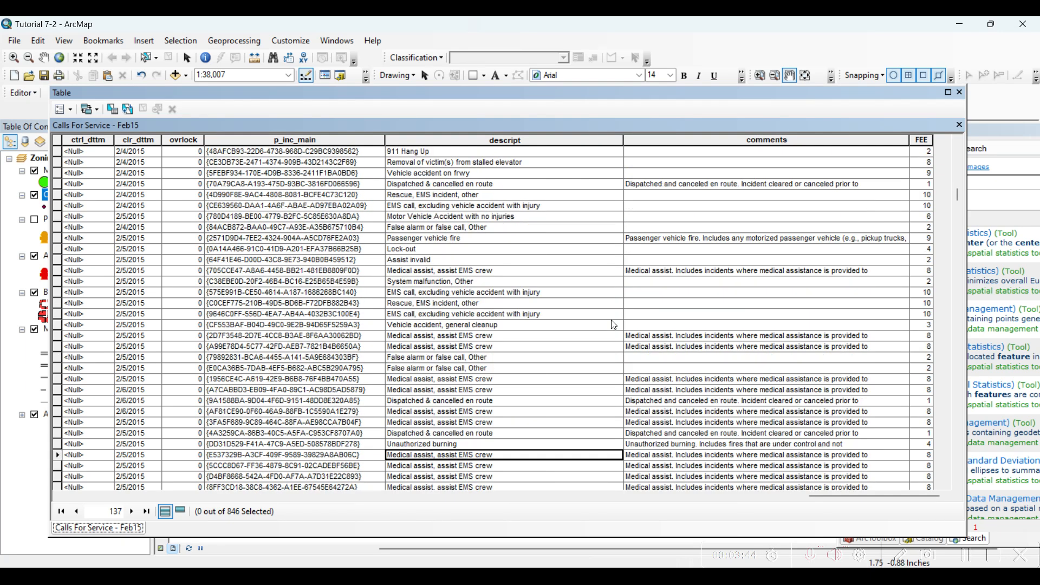
pyautogui.click(959, 93)
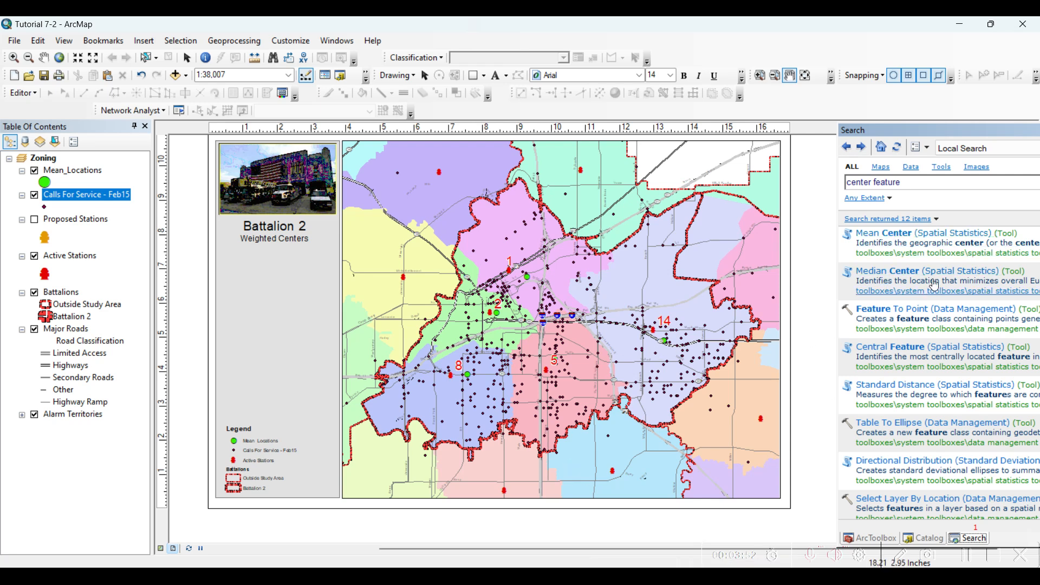
# Set up the Mean Center tool with Calls For Service - Feb15 as input and Mean_Weighted in Default.gdb as the output feature class
pyautogui.click(872, 233)
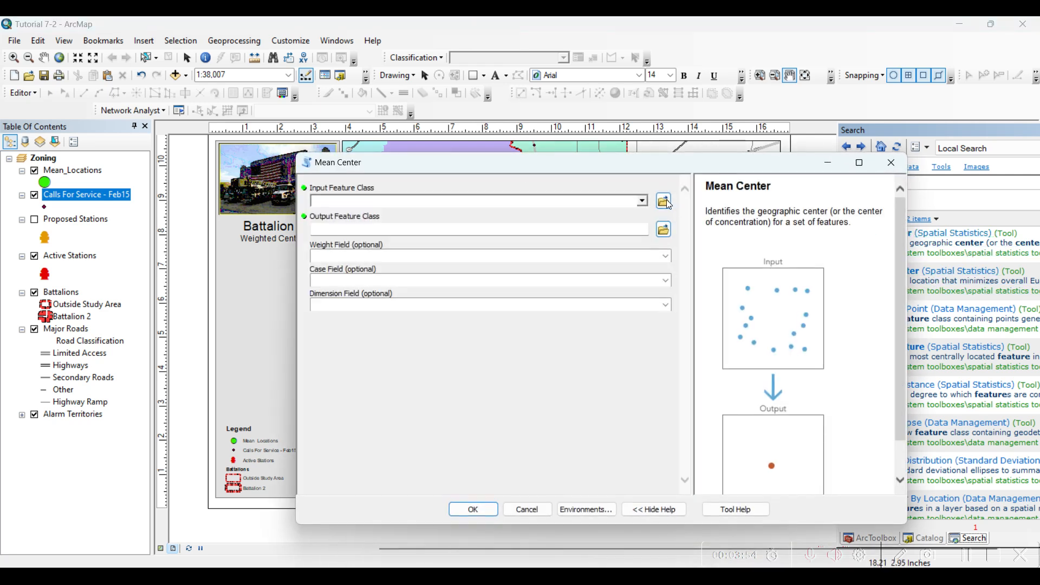
pyautogui.click(642, 200)
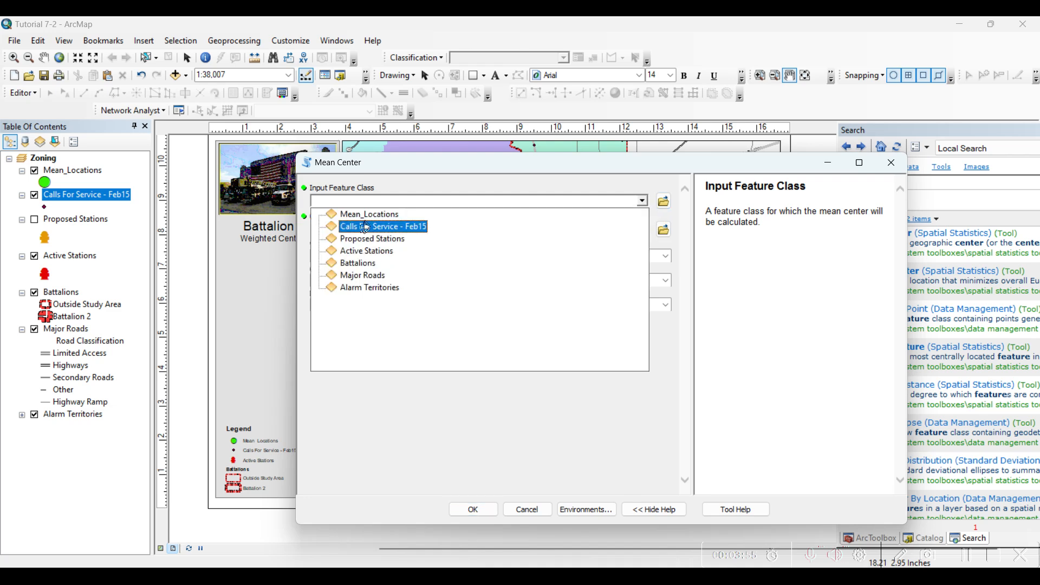
pyautogui.click(370, 228)
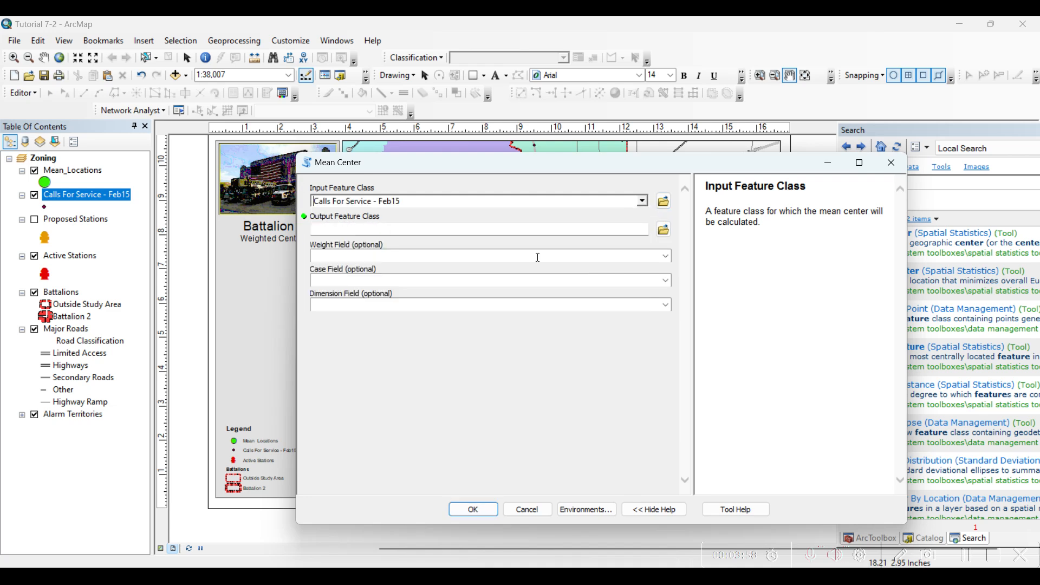
pyautogui.click(661, 232)
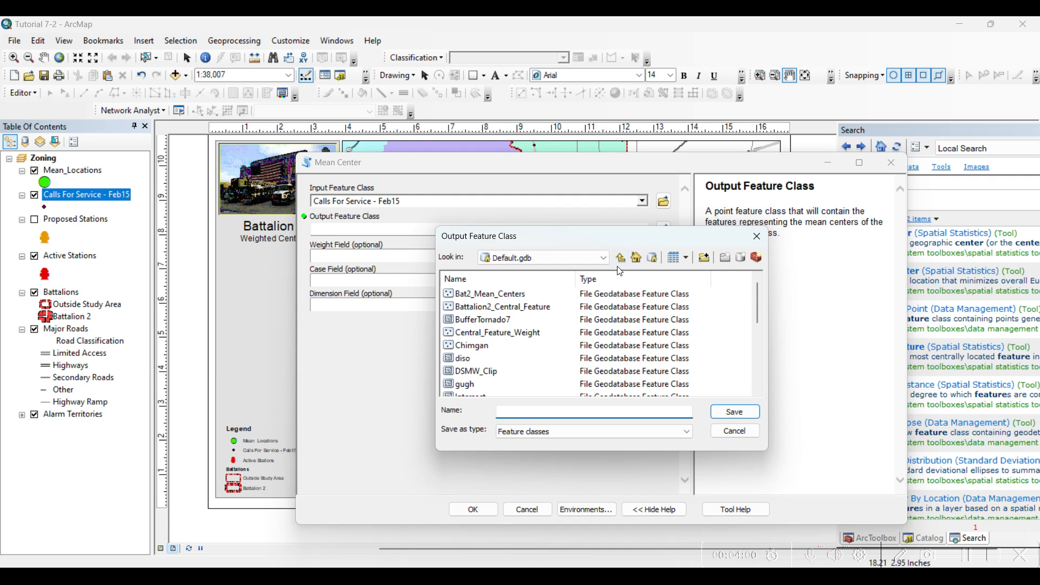
pyautogui.write('Mean_Weighted')
pyautogui.click(718, 416)
# Weight the mean center by FEE, group it by the station case field, and run the tool
pyautogui.click(665, 256)
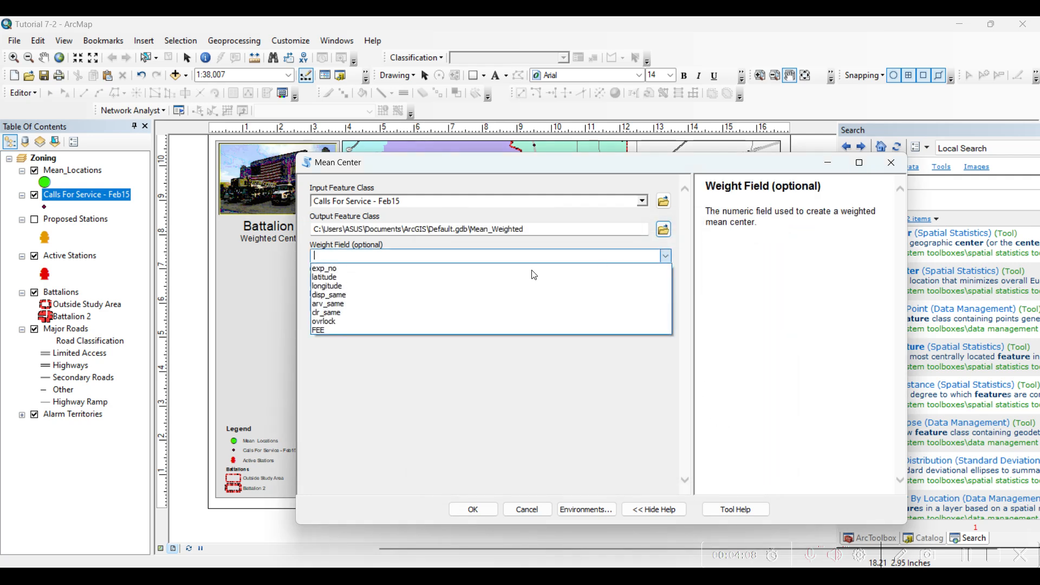
pyautogui.click(323, 331)
pyautogui.click(665, 280)
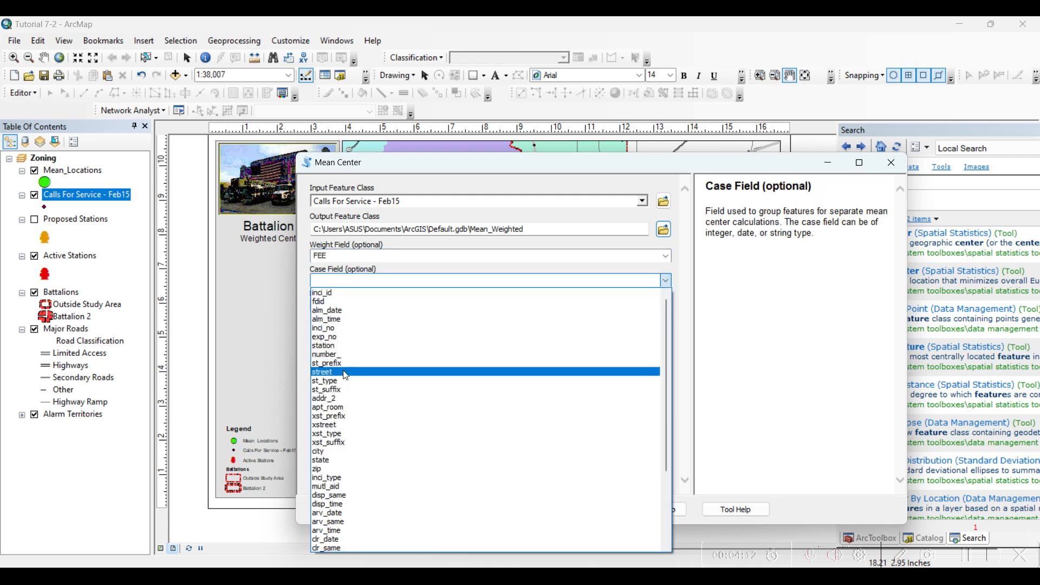
pyautogui.click(338, 347)
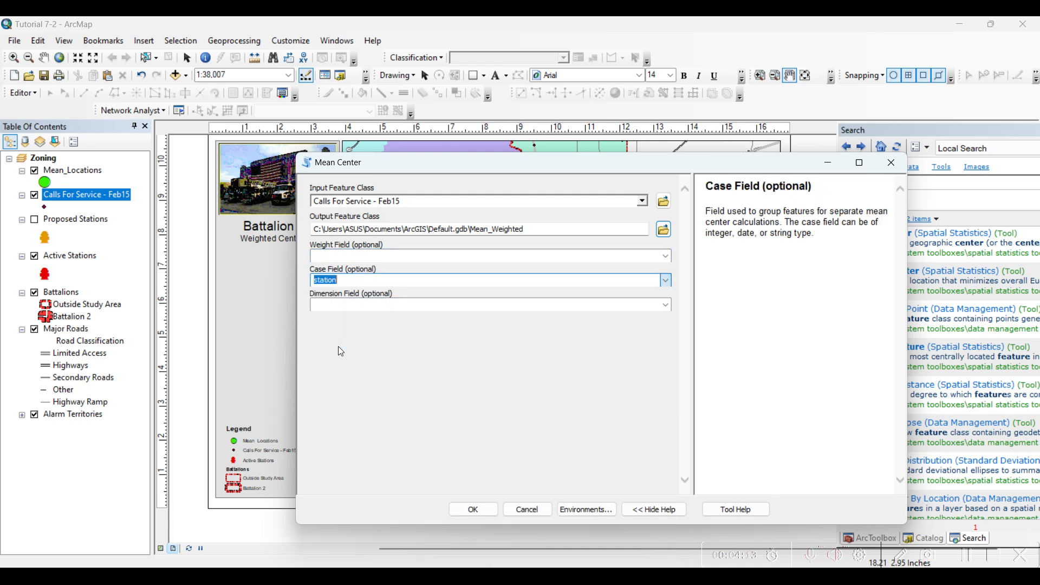
pyautogui.click(489, 394)
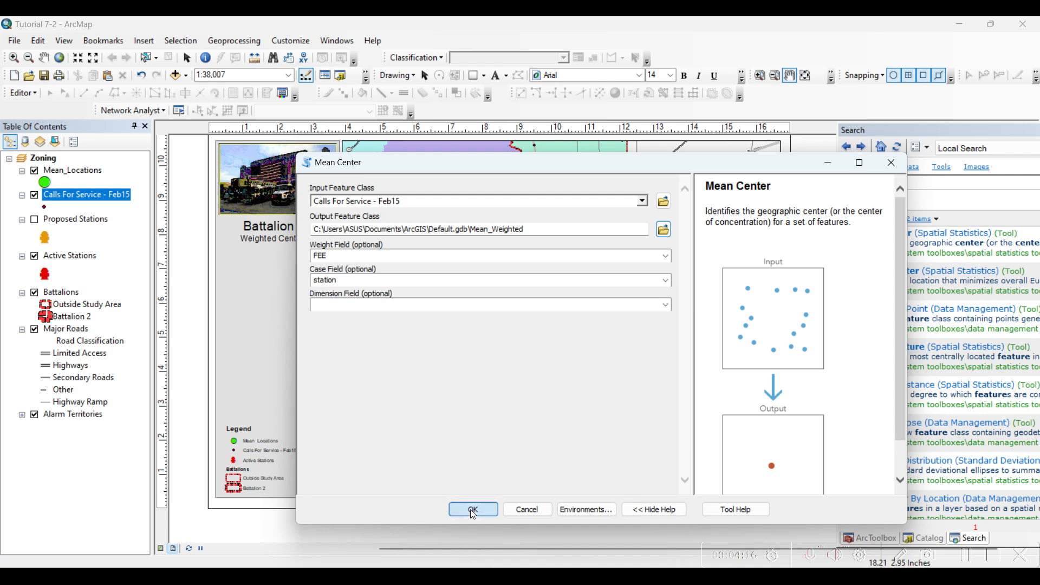
pyautogui.click(338, 256)
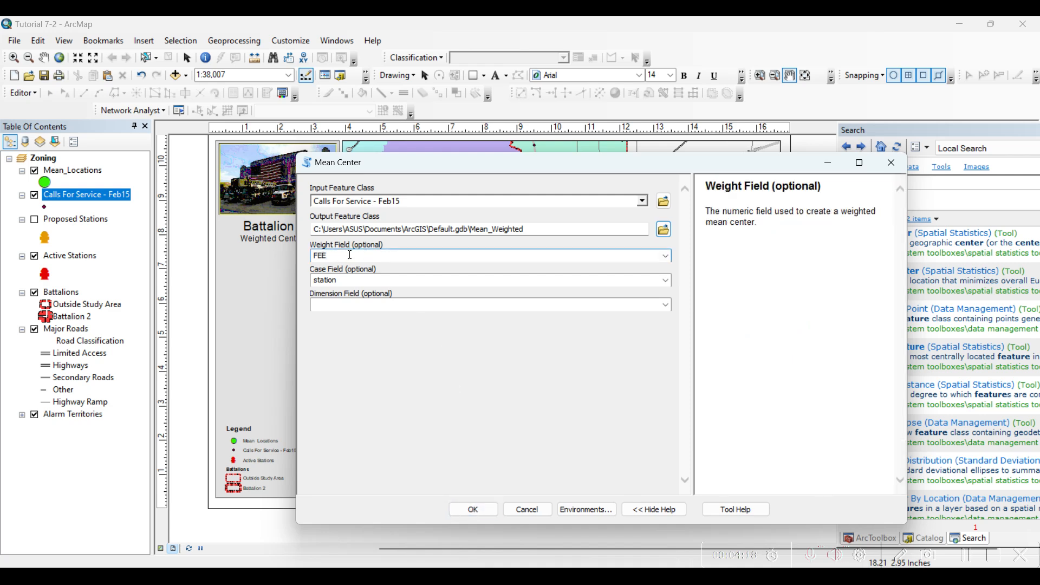
pyautogui.doubleClick(343, 257)
pyautogui.doubleClick(328, 280)
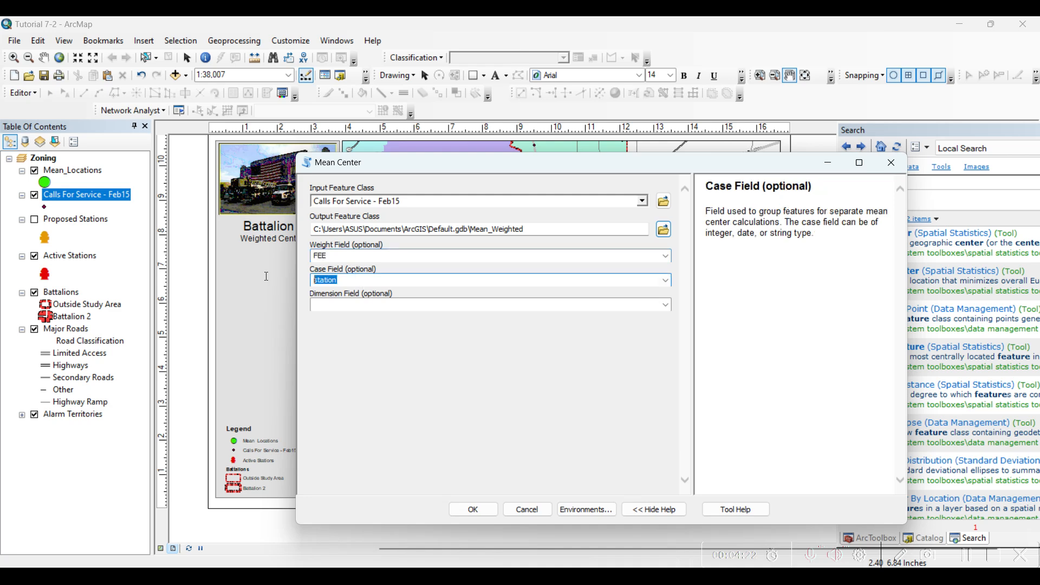
pyautogui.click(456, 395)
pyautogui.click(473, 508)
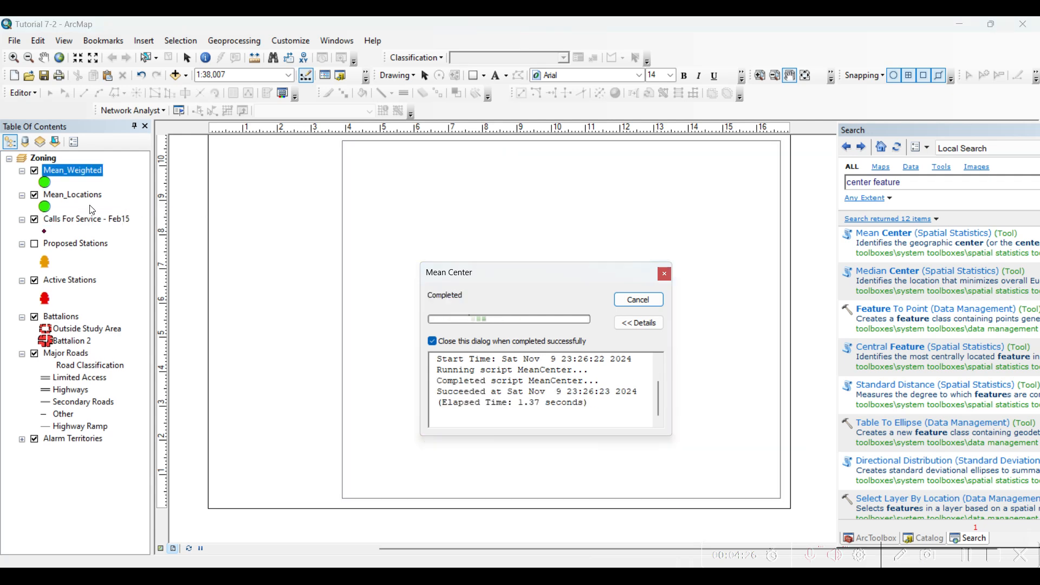
# Change the Mean_Weighted layer's symbol color to orange
pyautogui.click(45, 183)
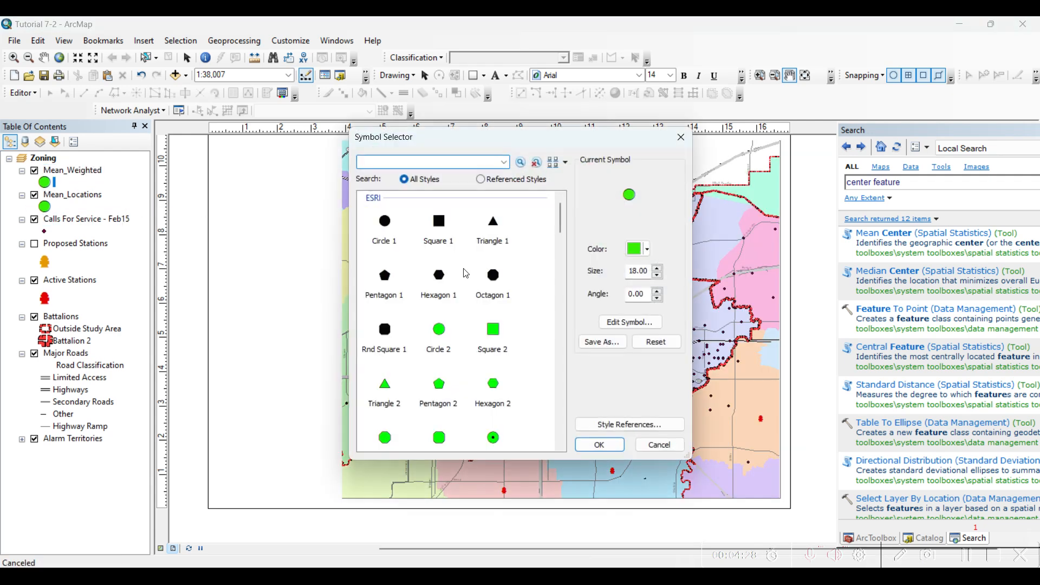
pyautogui.click(637, 249)
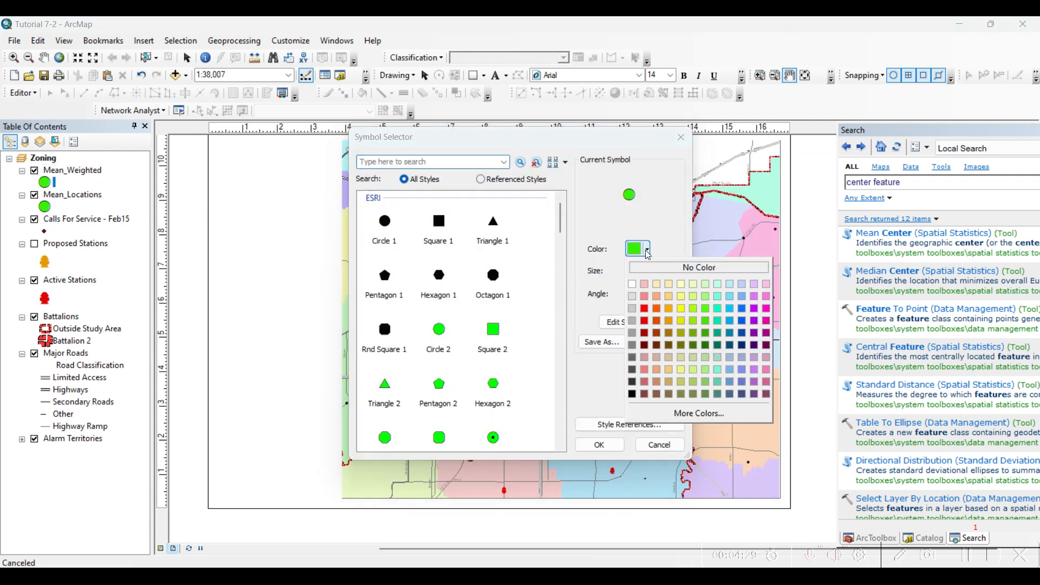
pyautogui.click(662, 315)
pyautogui.click(600, 445)
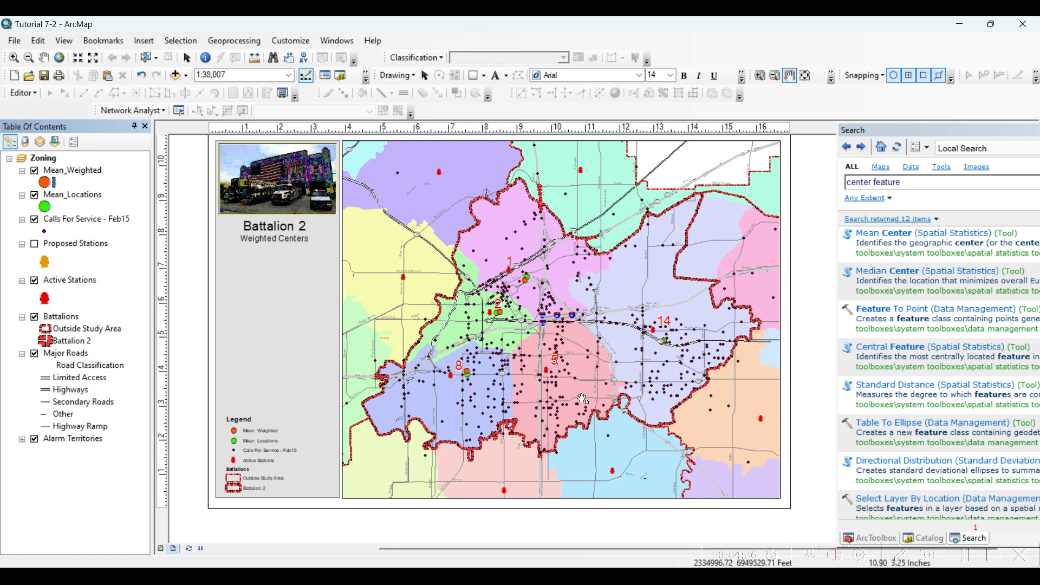
# Hide the Calls For Service - Feb15 layer and compare the Mean_Weighted centers with the Mean_Locations centers
pyautogui.scroll(-1, 582, 399)
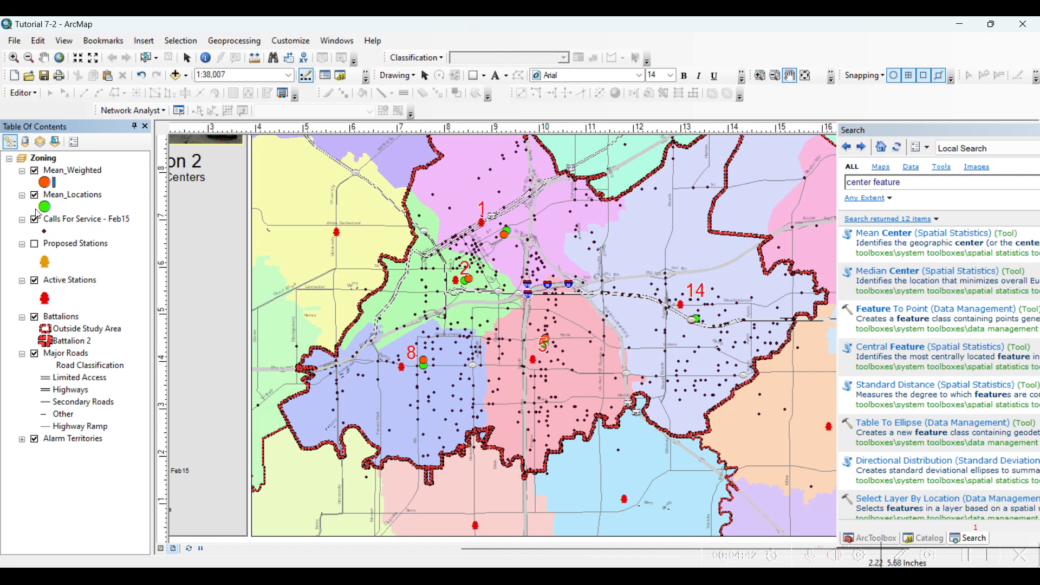
pyautogui.click(35, 220)
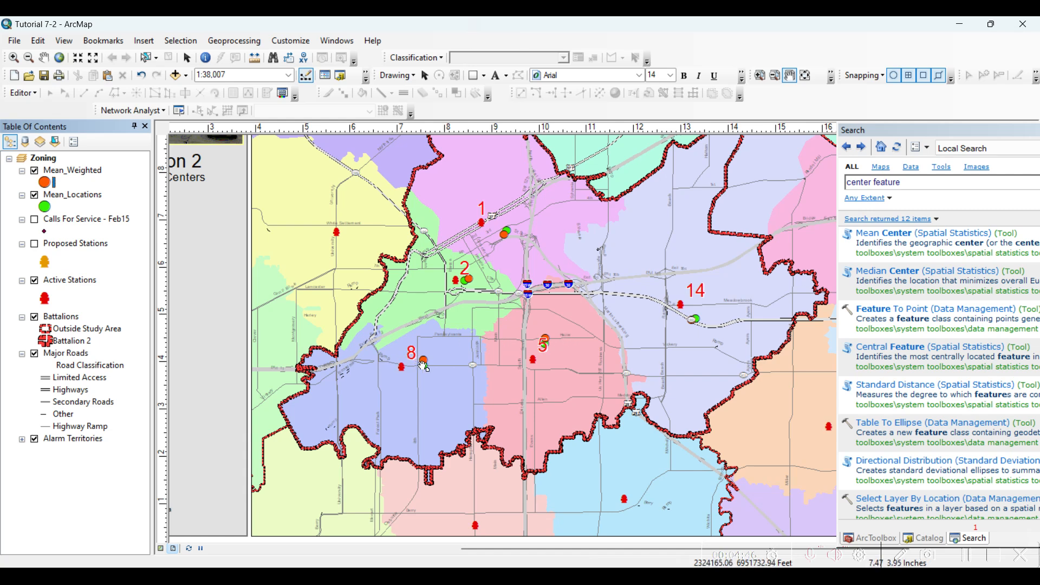
pyautogui.click(69, 173)
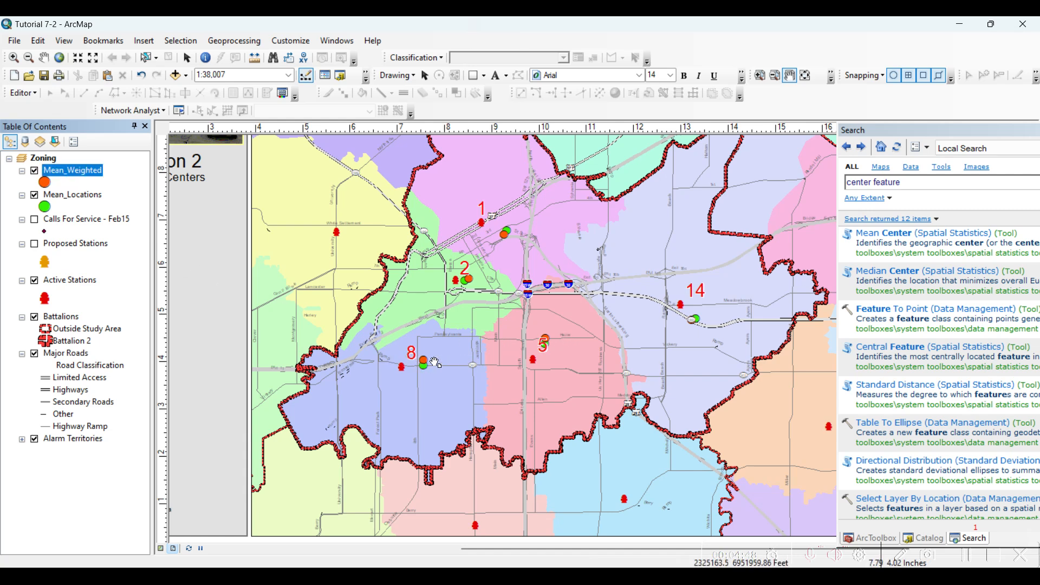
pyautogui.click(84, 196)
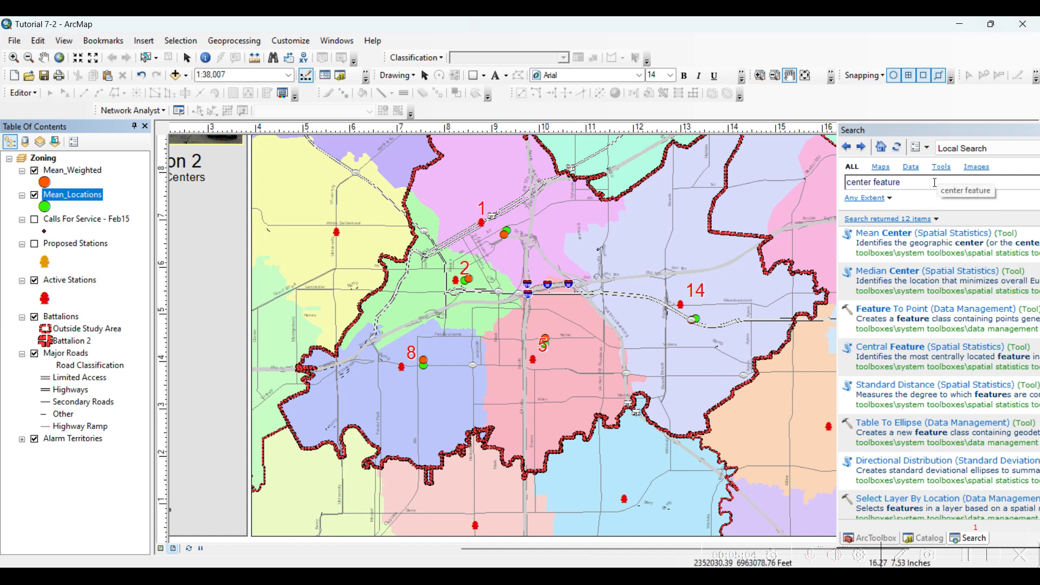
# Return to the central feature search, open the Central Feature tool and set Active Stations as its input feature class
pyautogui.click(908, 184)
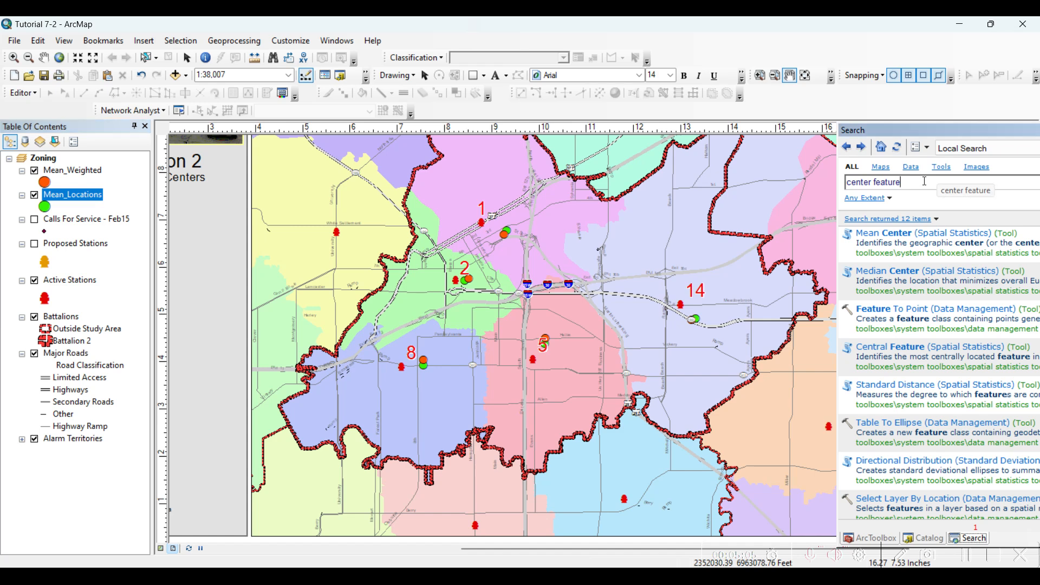
pyautogui.click(867, 149)
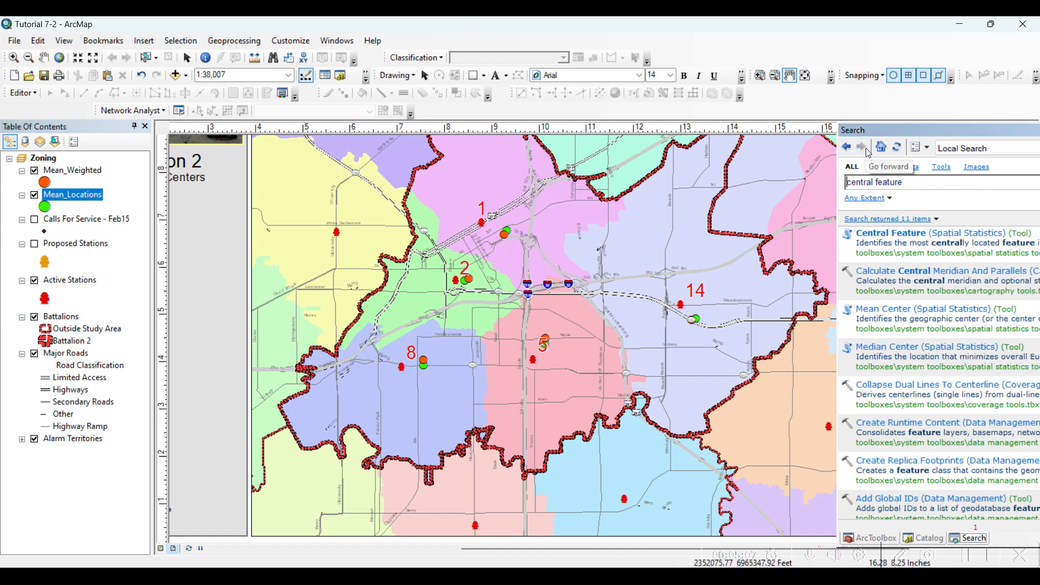
pyautogui.click(903, 239)
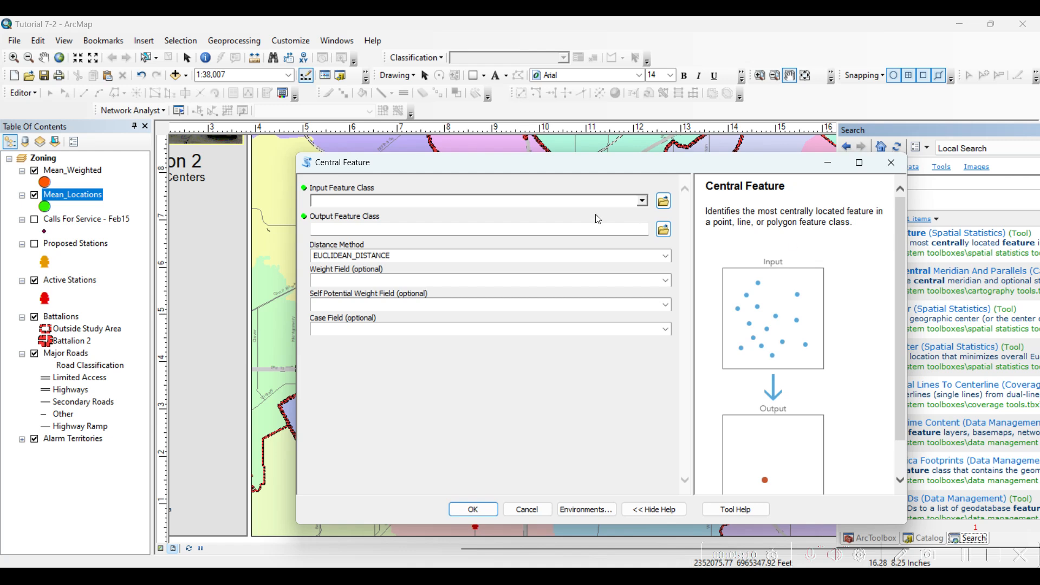
pyautogui.click(643, 201)
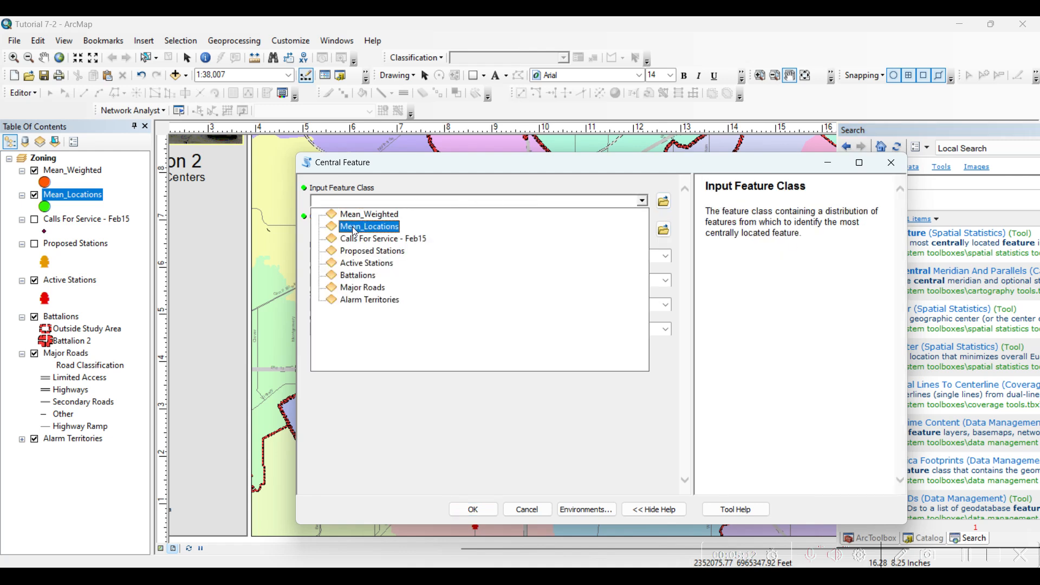
pyautogui.click(407, 173)
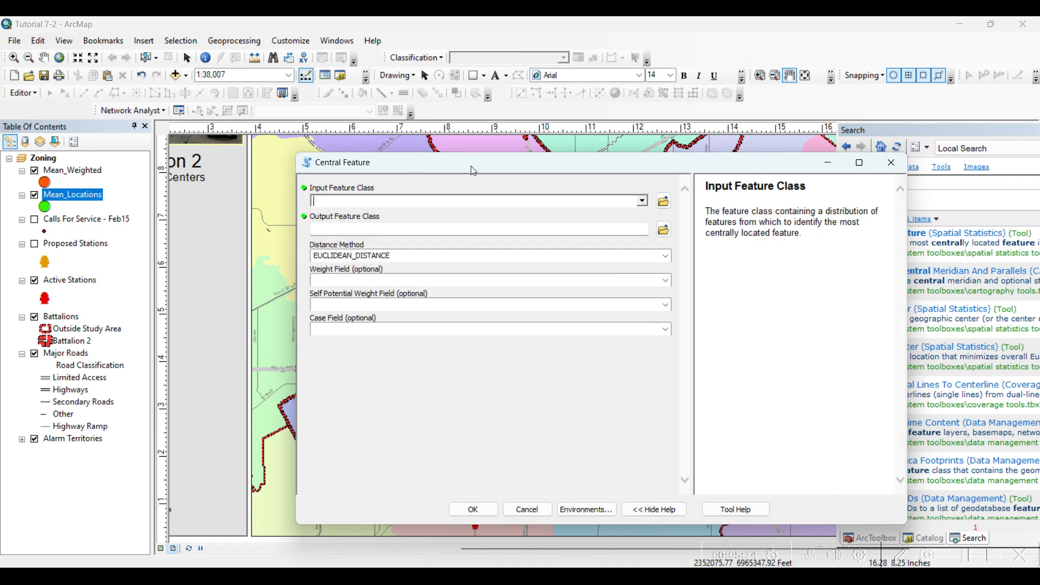
pyautogui.moveTo(503, 168); pyautogui.dragTo(540, 121)
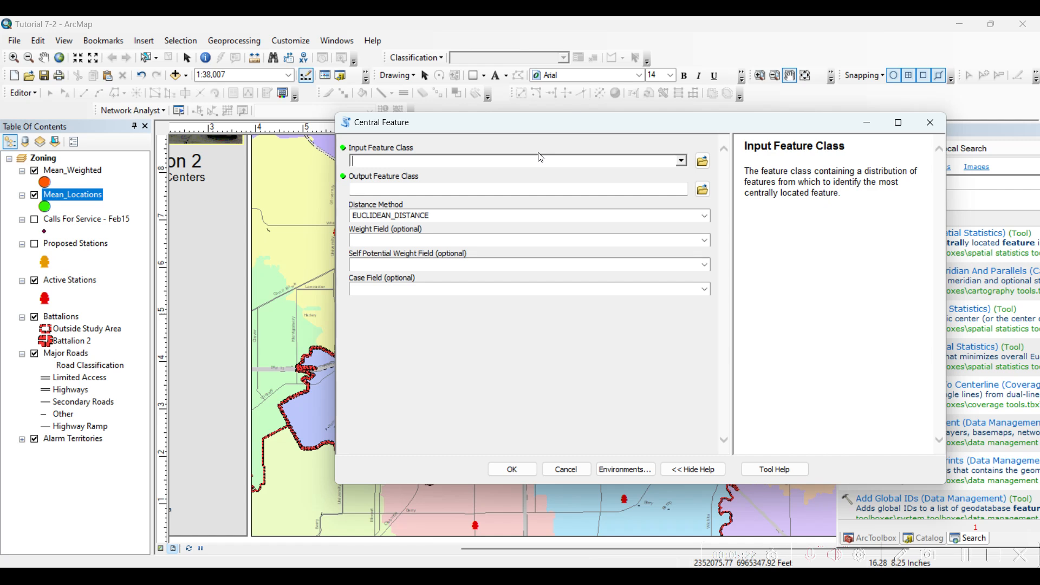
pyautogui.moveTo(476, 128); pyautogui.dragTo(548, 156)
pyautogui.click(754, 188)
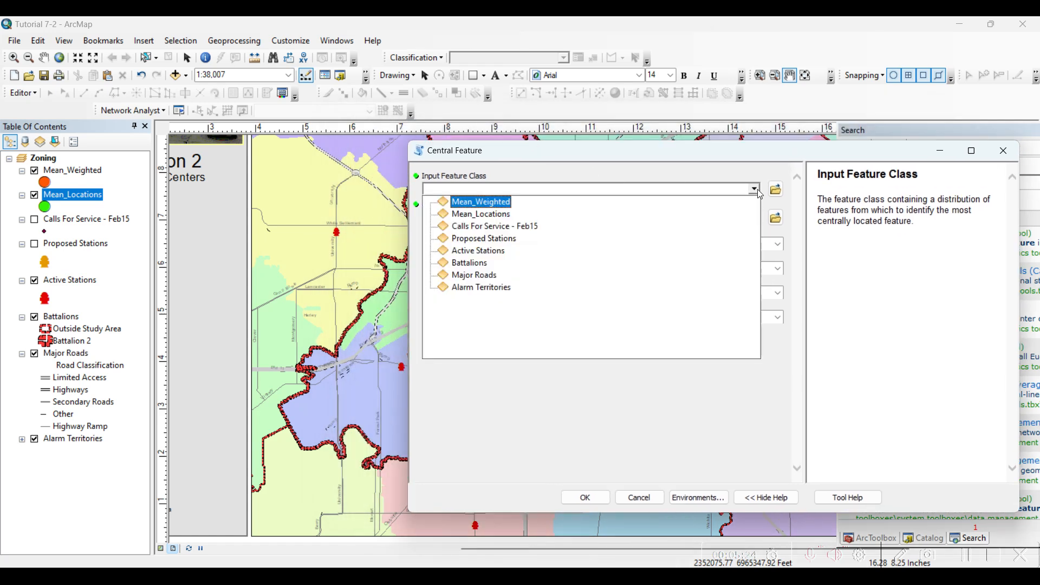
pyautogui.click(490, 250)
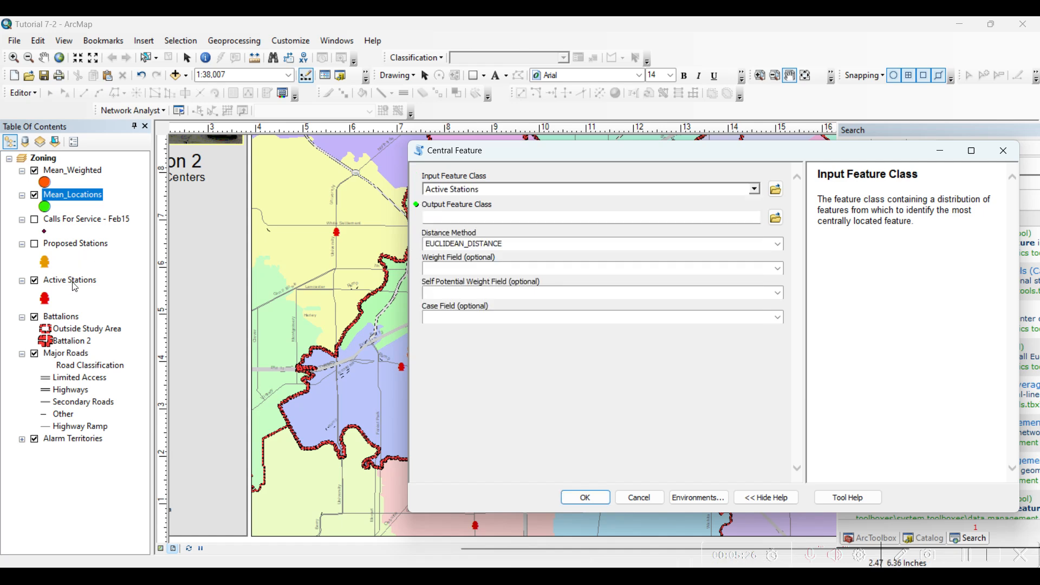
pyautogui.click(45, 297)
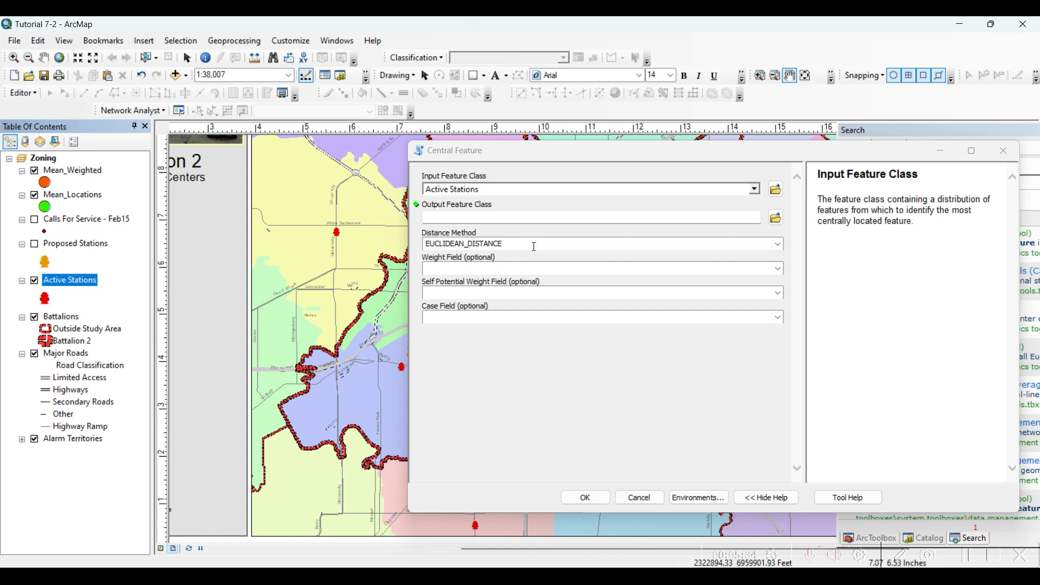
# Save the Central Feature output in Default.gdb under the name Central_Weoghted
pyautogui.click(775, 218)
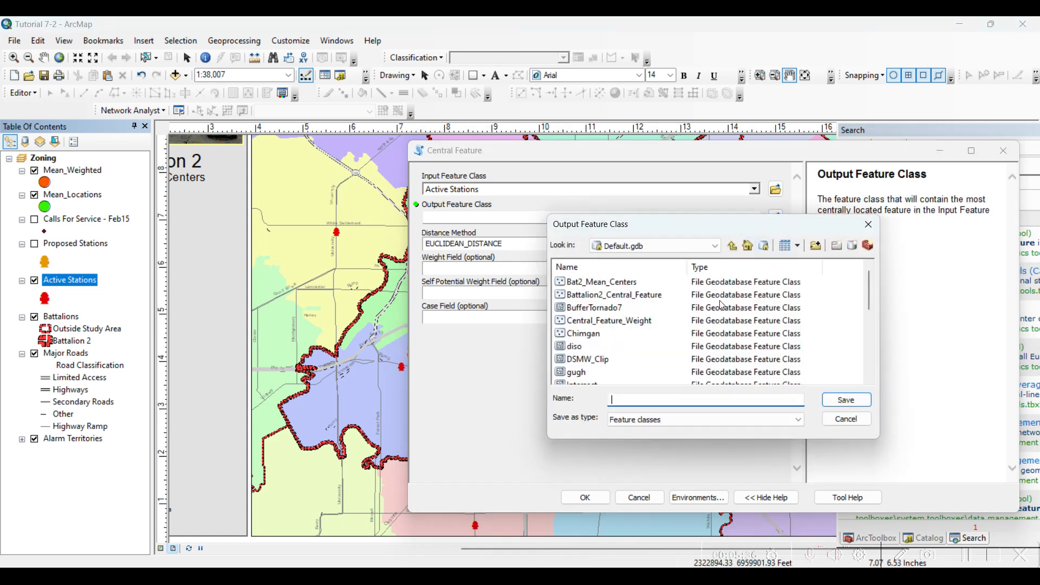
pyautogui.write('C')
pyautogui.write('entrs')
pyautogui.write('al_Weoghte')
pyautogui.click(842, 403)
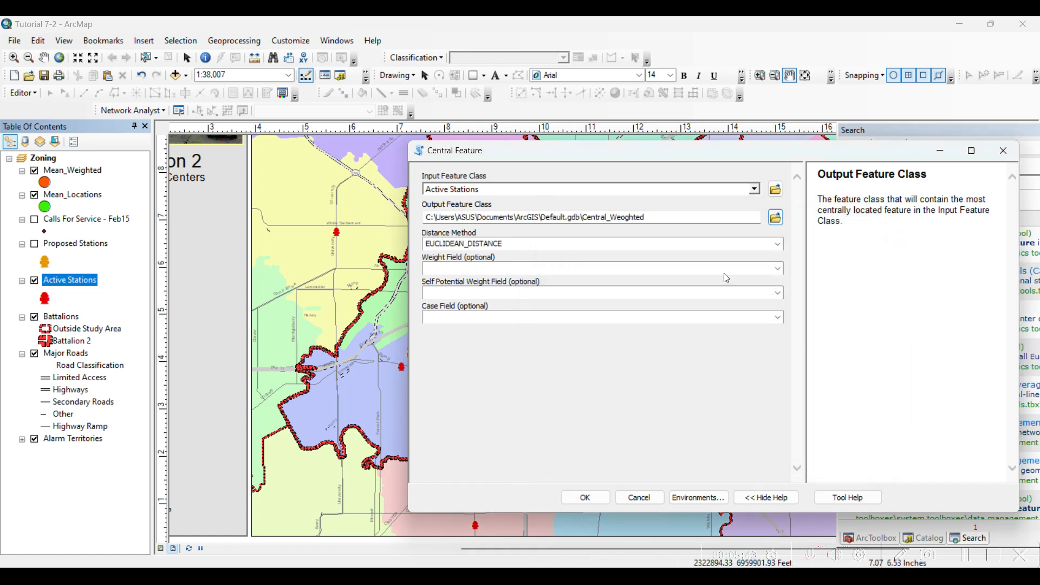
# Set the distance method to MANHATTAN_DISTANCE and the weight field to NumEmployees
pyautogui.click(776, 245)
pyautogui.click(500, 262)
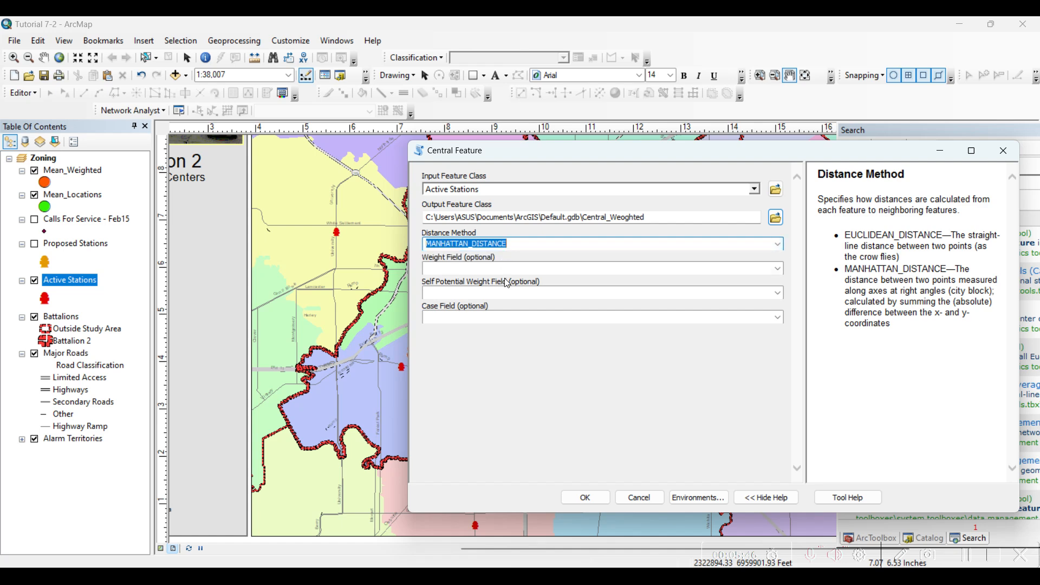
pyautogui.click(507, 269)
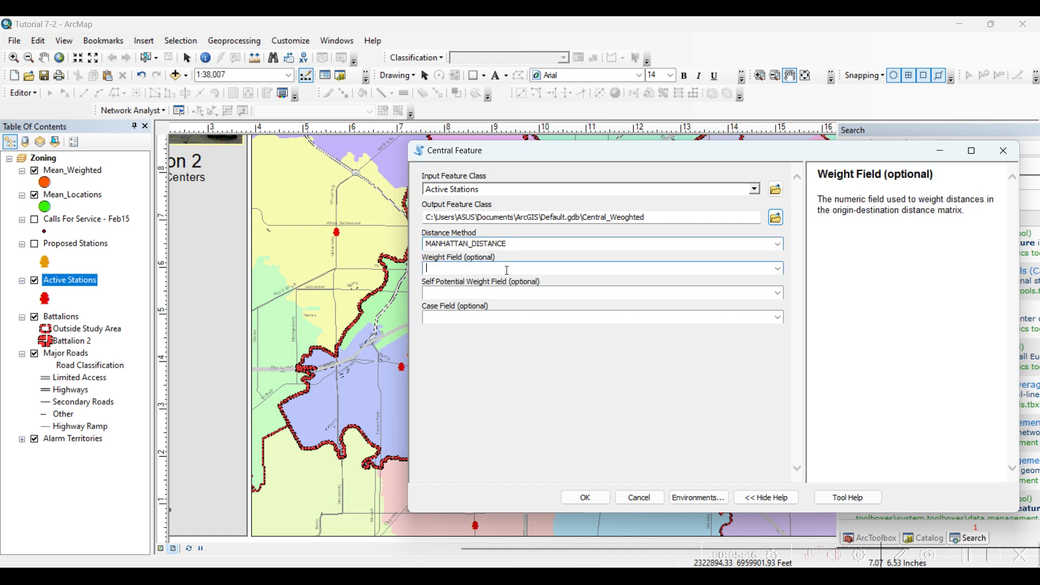
pyautogui.click(777, 272)
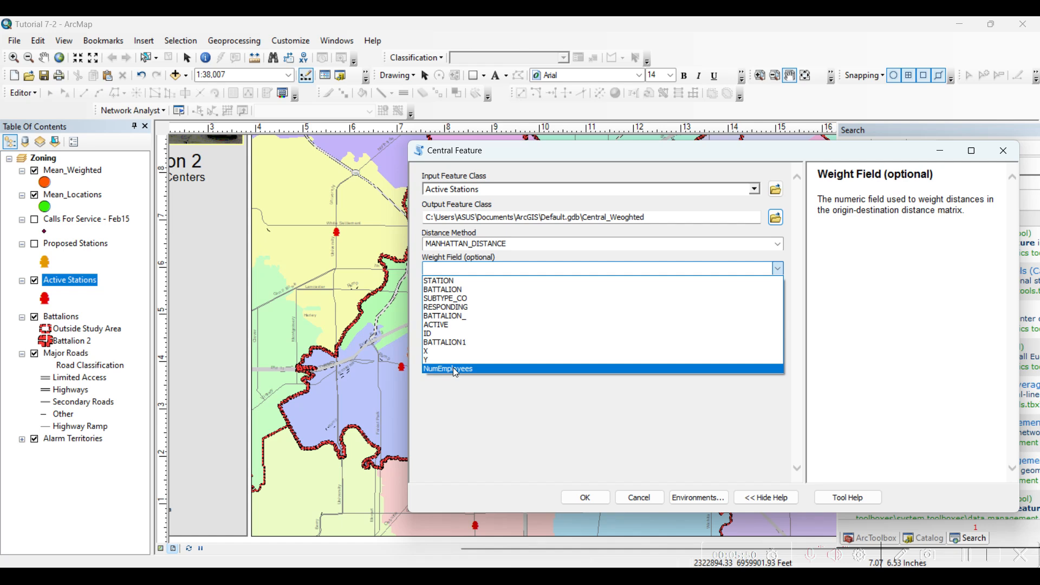
pyautogui.click(454, 369)
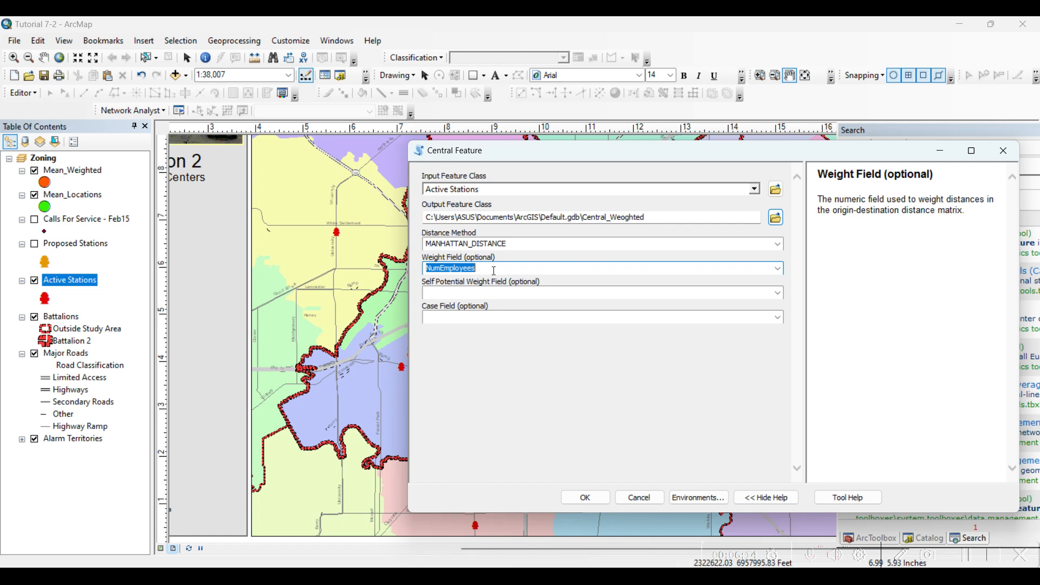
pyautogui.click(486, 292)
pyautogui.click(777, 318)
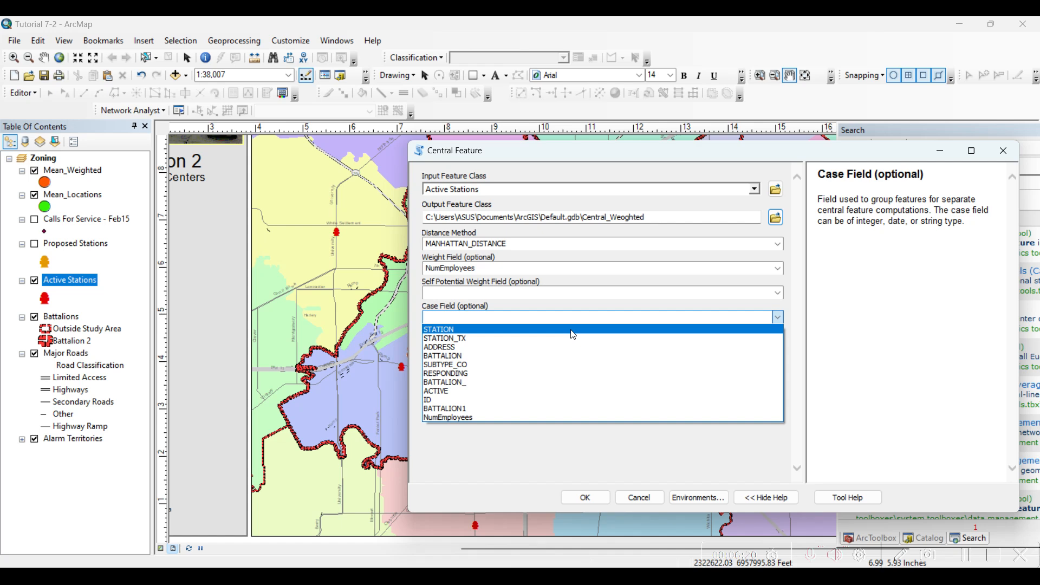
pyautogui.click(938, 559)
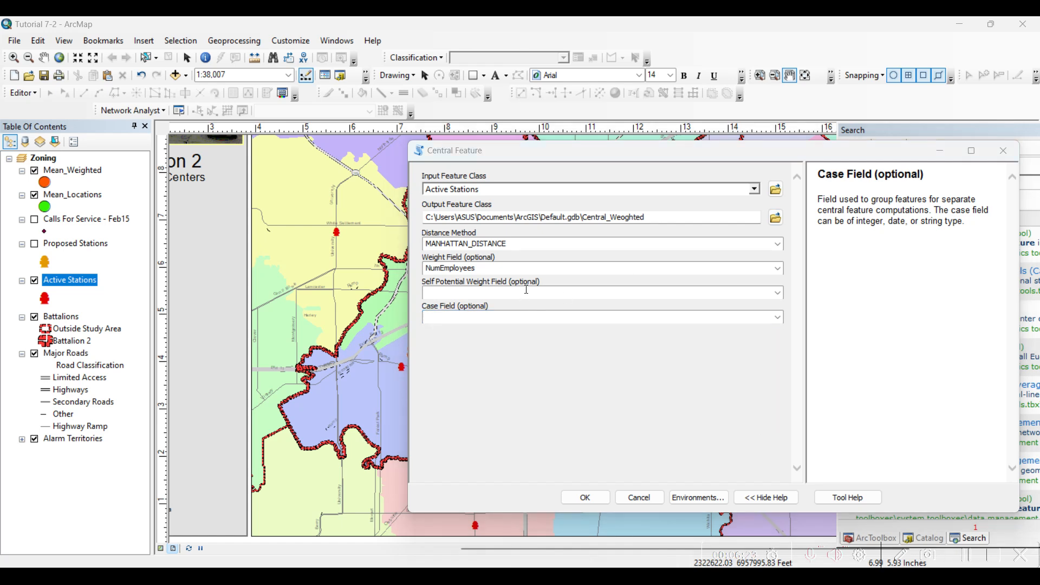
# Move the Central Feature dialog aside and open the layer properties of Active Stations
pyautogui.moveTo(497, 158); pyautogui.dragTo(532, 160)
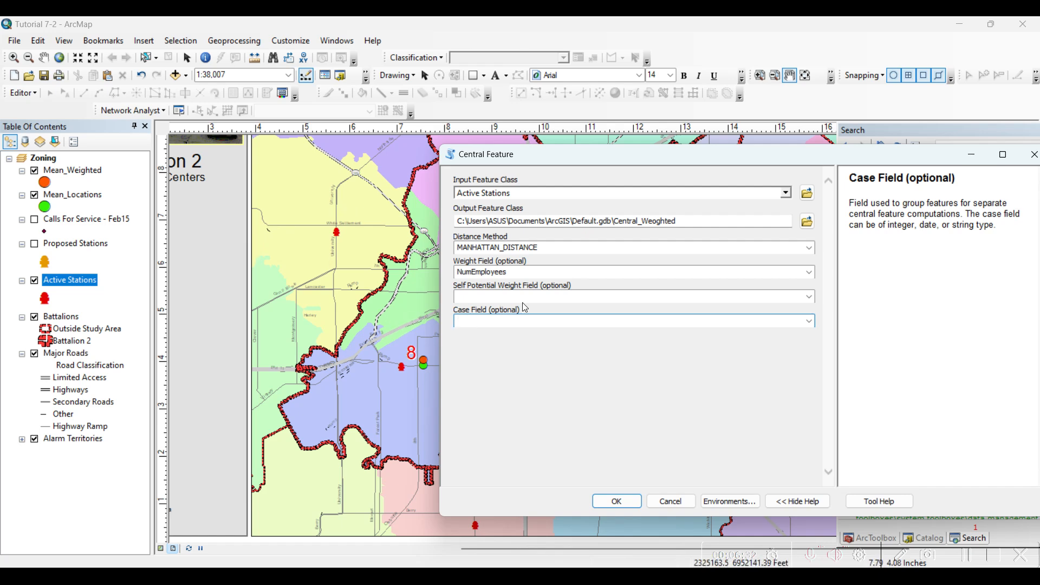
pyautogui.rightClick(76, 282)
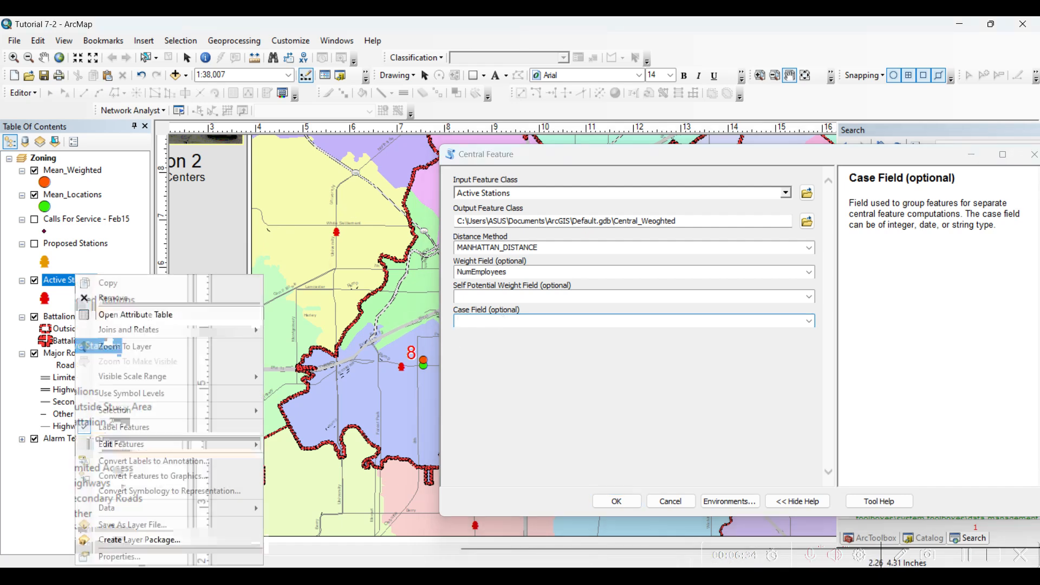
pyautogui.click(133, 557)
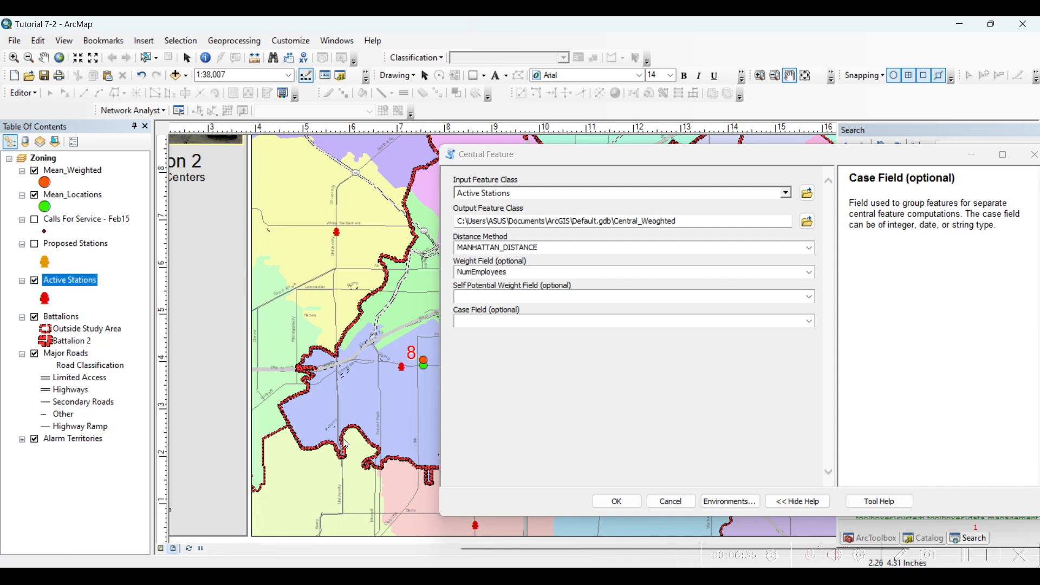